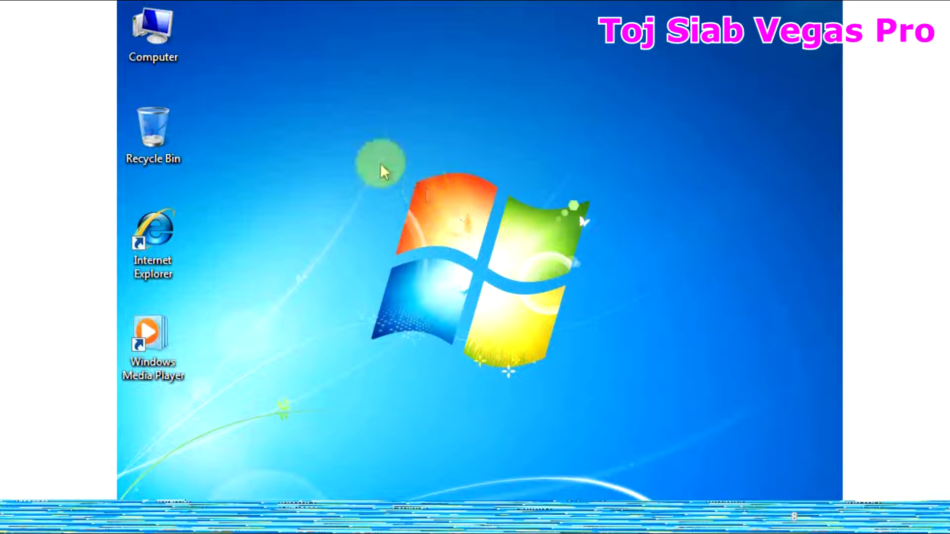
{"action": "right_click", "coordinate": [554, 80]}
{"action": "left_click", "coordinate": [604, 134]}
{"action": "right_click", "coordinate": [433, 50]}
{"action": "left_click", "coordinate": [460, 101]}
{"action": "right_click", "coordinate": [330, 71]}
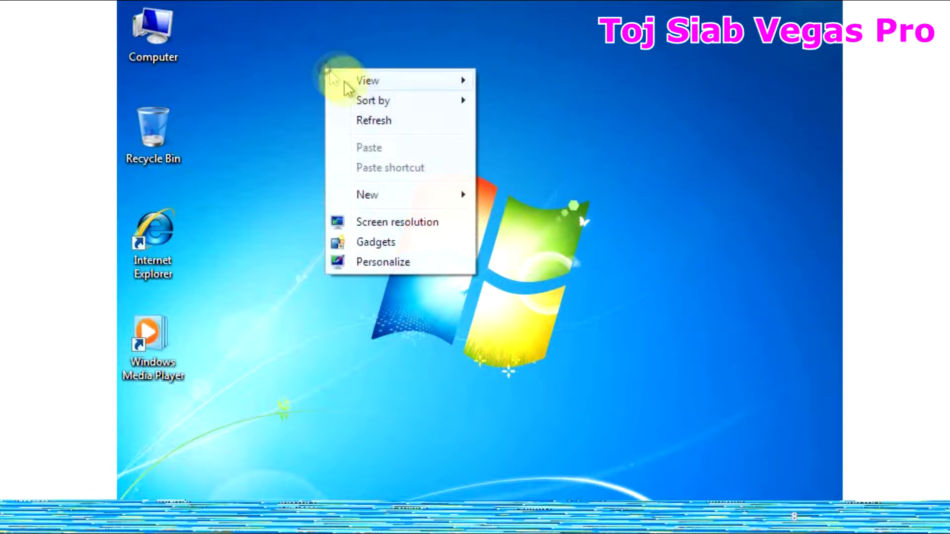
{"action": "left_click", "coordinate": [362, 122]}
{"action": "right_click", "coordinate": [364, 123]}
{"action": "left_click", "coordinate": [403, 175]}
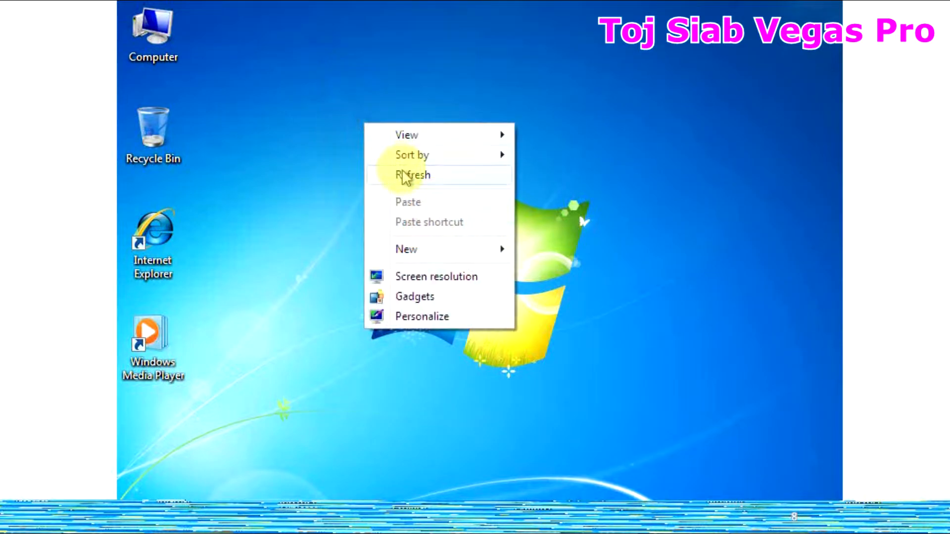
{"action": "right_click", "coordinate": [353, 123]}
{"action": "left_click", "coordinate": [403, 177]}
{"action": "right_click", "coordinate": [353, 103]}
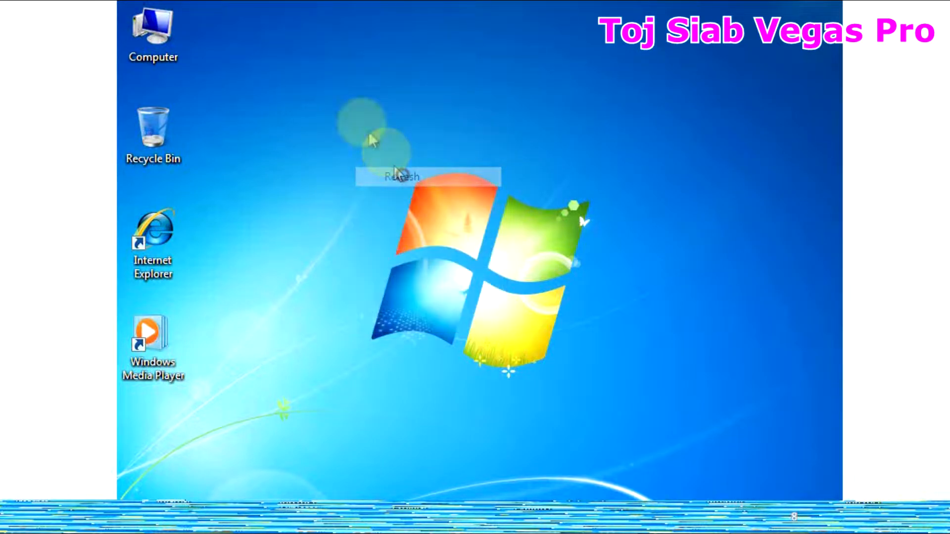
{"action": "left_click", "coordinate": [395, 156]}
{"action": "right_click", "coordinate": [361, 135]}
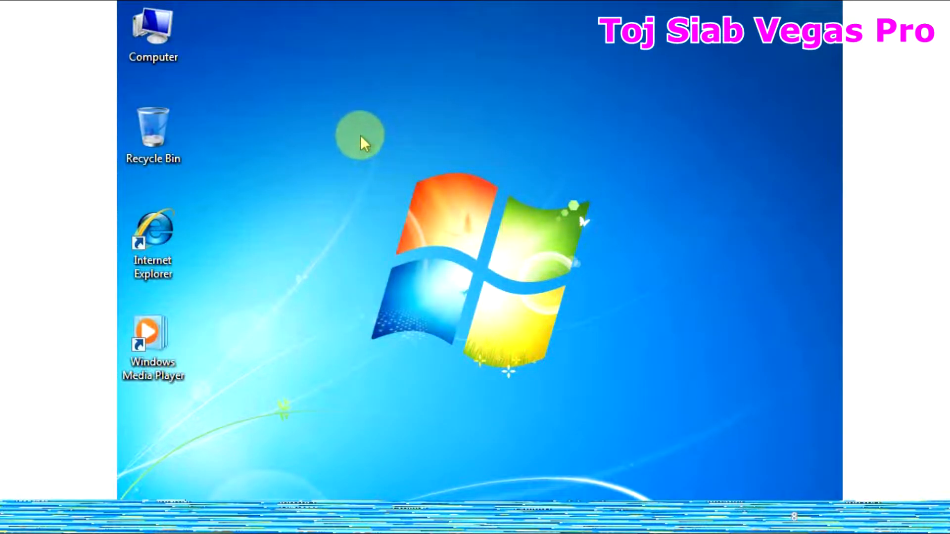
{"action": "left_click", "coordinate": [391, 187]}
{"action": "right_click", "coordinate": [386, 181]}
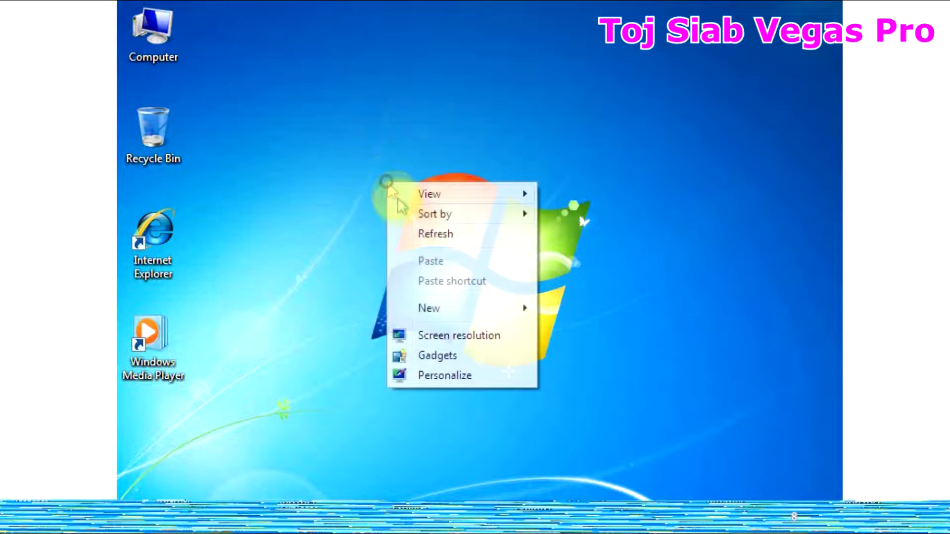
{"action": "left_click", "coordinate": [415, 234]}
{"action": "right_click", "coordinate": [361, 135]}
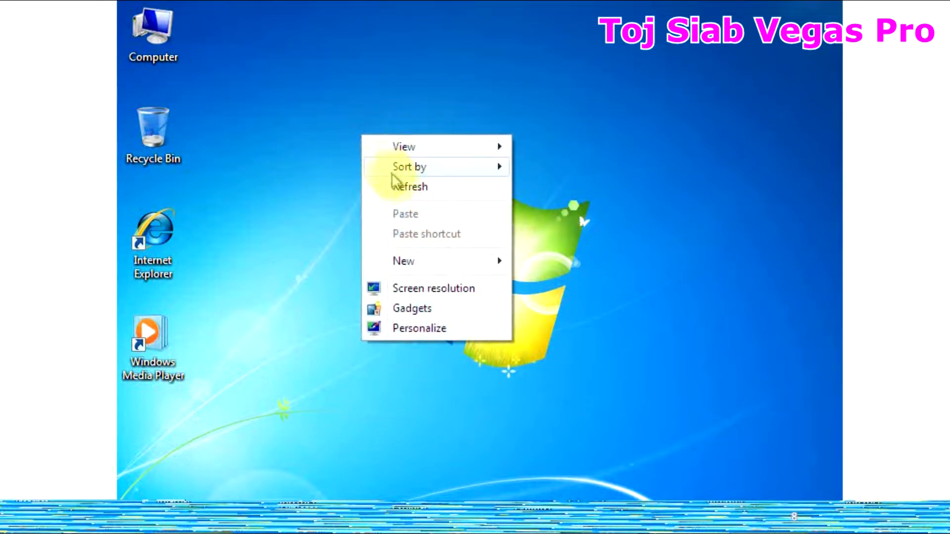
{"action": "left_click", "coordinate": [398, 186]}
{"action": "right_click", "coordinate": [369, 101]}
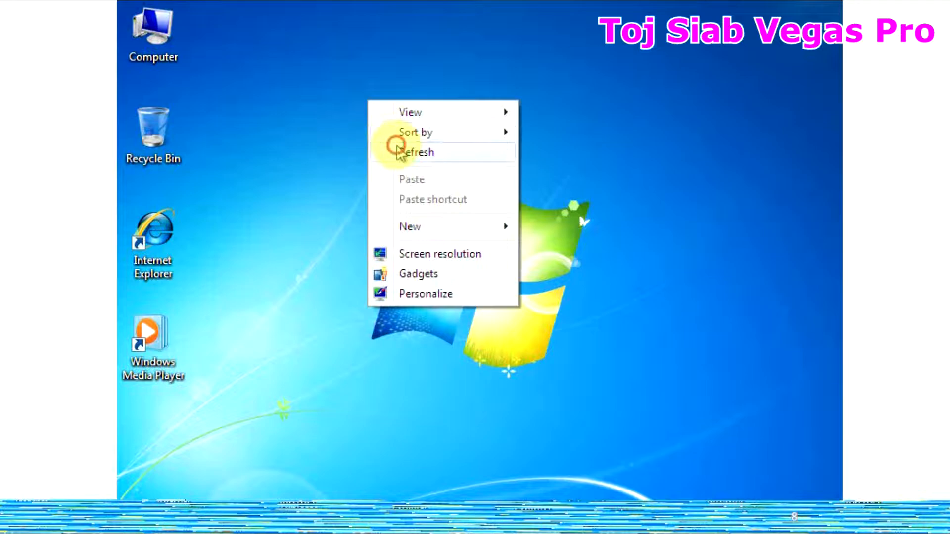
{"action": "left_click", "coordinate": [399, 152]}
{"action": "right_click", "coordinate": [339, 77]}
{"action": "left_click", "coordinate": [382, 131]}
{"action": "right_click", "coordinate": [375, 124]}
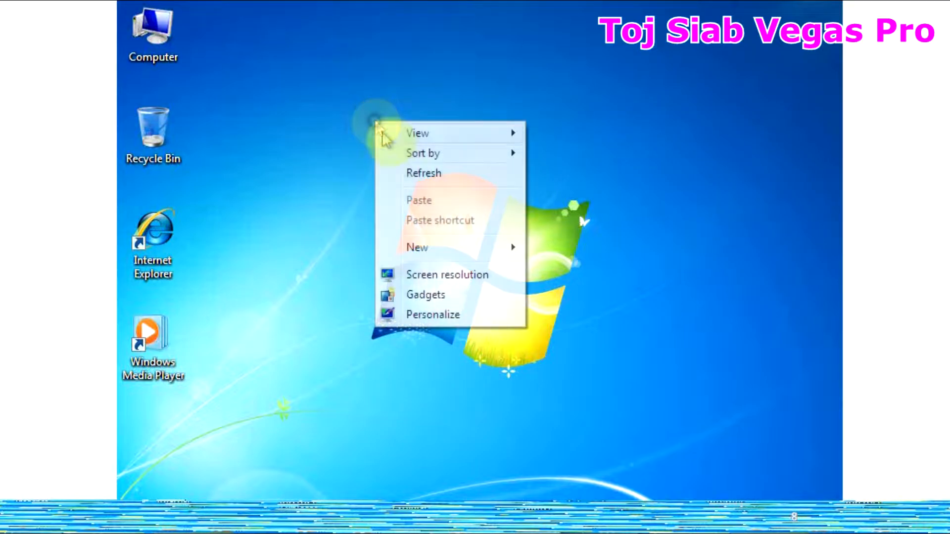
{"action": "left_click", "coordinate": [407, 172]}
{"action": "right_click", "coordinate": [346, 100]}
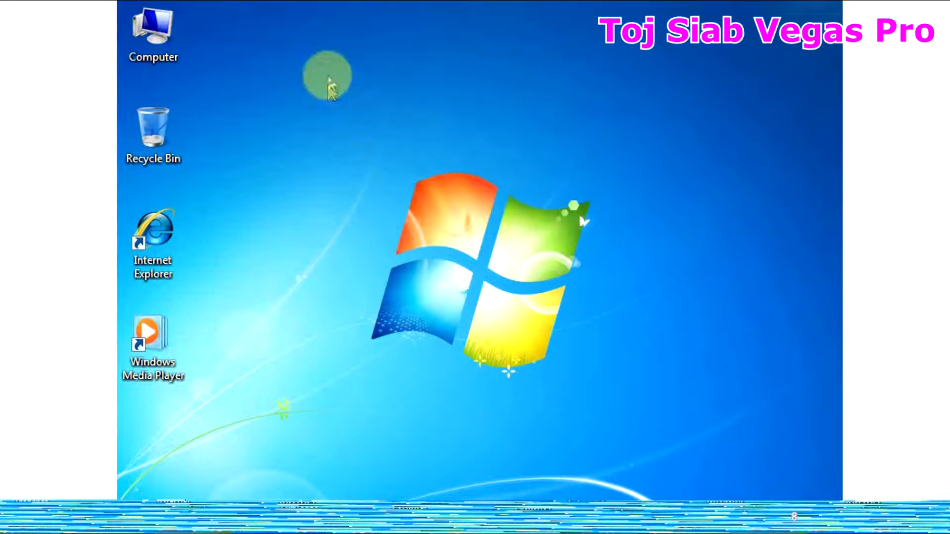
{"action": "right_click", "coordinate": [328, 85]}
{"action": "left_click", "coordinate": [361, 125]}
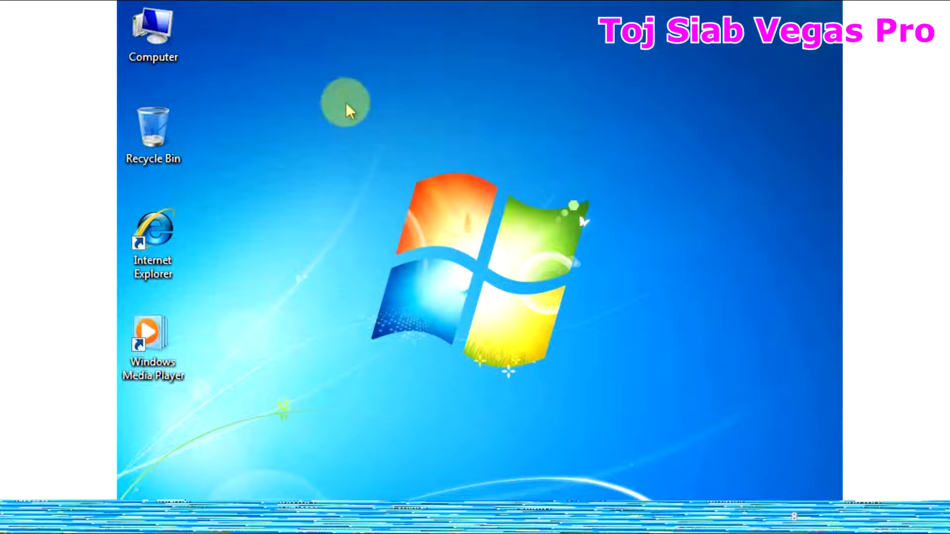
{"action": "right_click", "coordinate": [322, 97]}
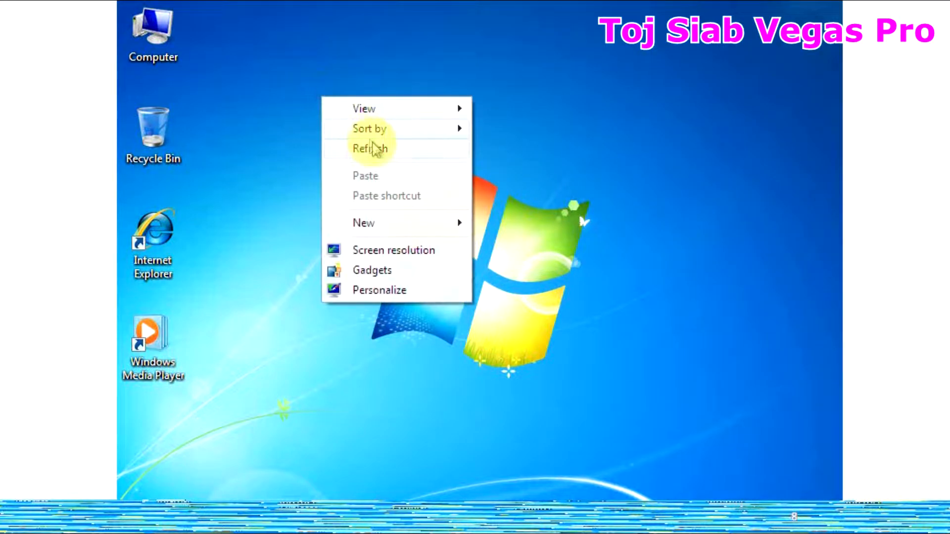
{"action": "left_click", "coordinate": [372, 150]}
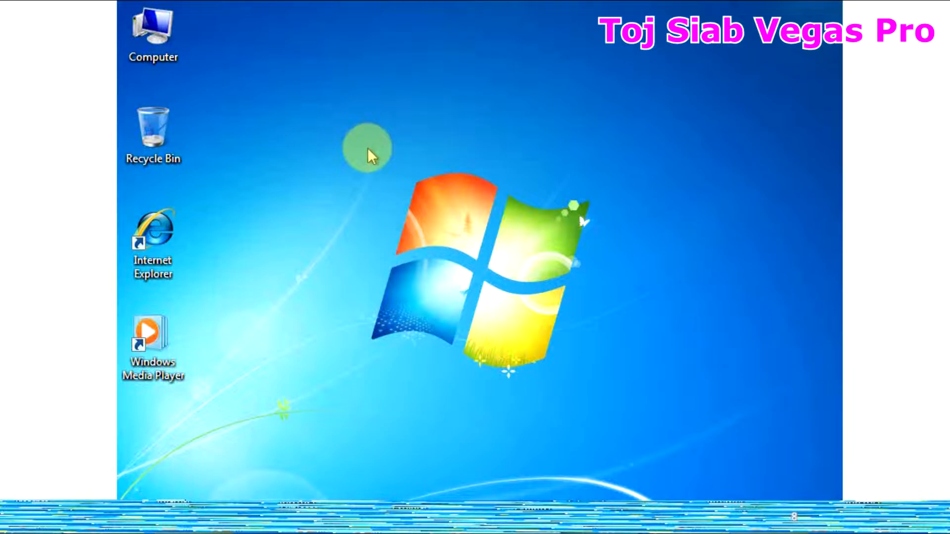
{"action": "right_click", "coordinate": [345, 78]}
{"action": "left_click", "coordinate": [359, 127]}
{"action": "right_click", "coordinate": [348, 97]}
{"action": "left_click", "coordinate": [386, 148]}
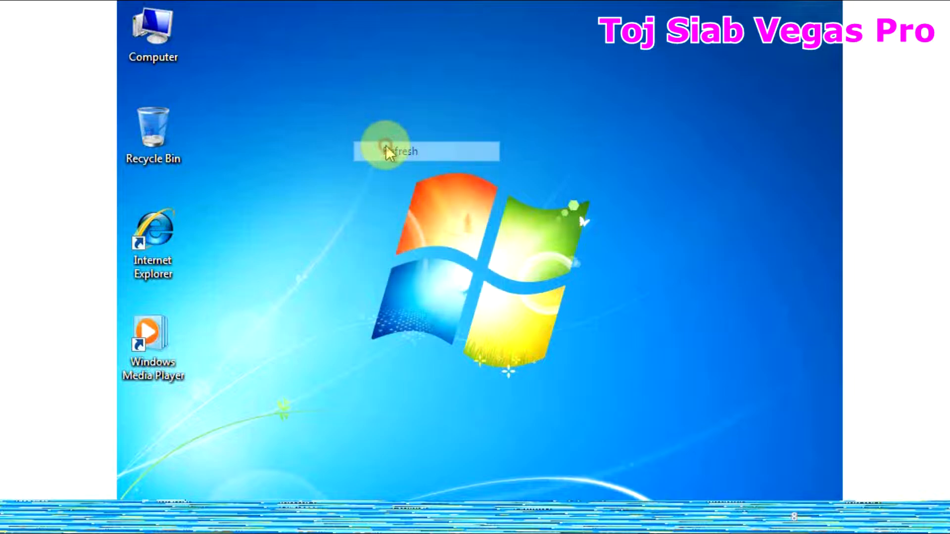
{"action": "right_click", "coordinate": [386, 145]}
{"action": "left_click", "coordinate": [410, 194]}
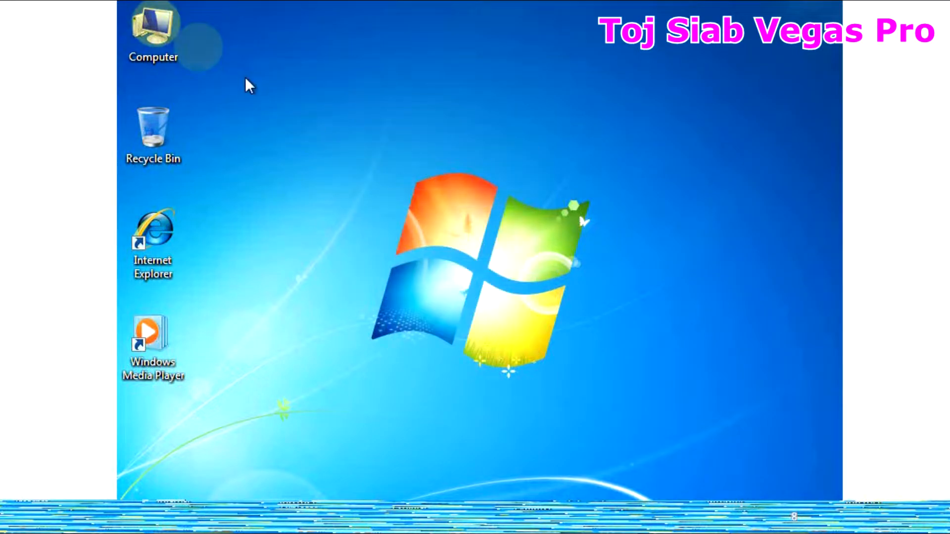
Open the Computer window to check the hard disk drives and the CD drive, and close it.
{"action": "double_click", "coordinate": [151, 28]}
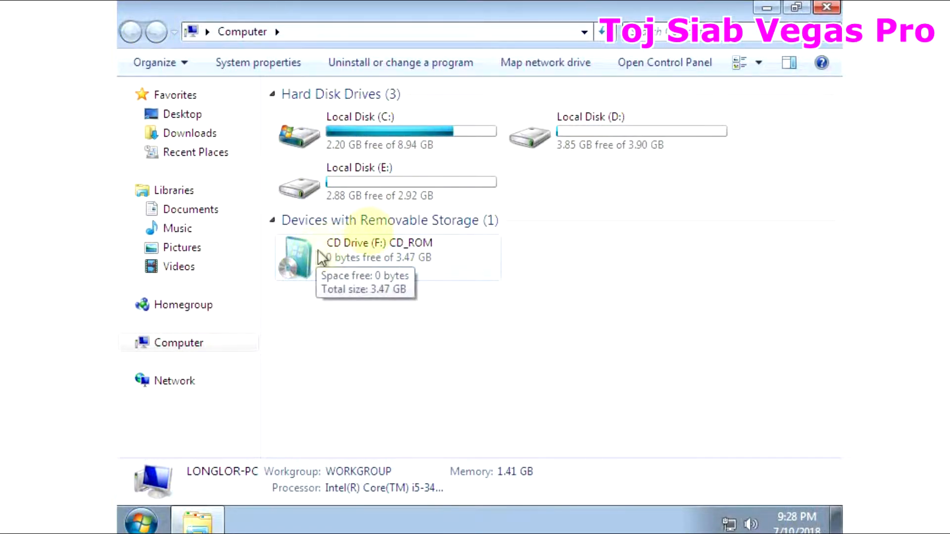
{"action": "left_click", "coordinate": [825, 8]}
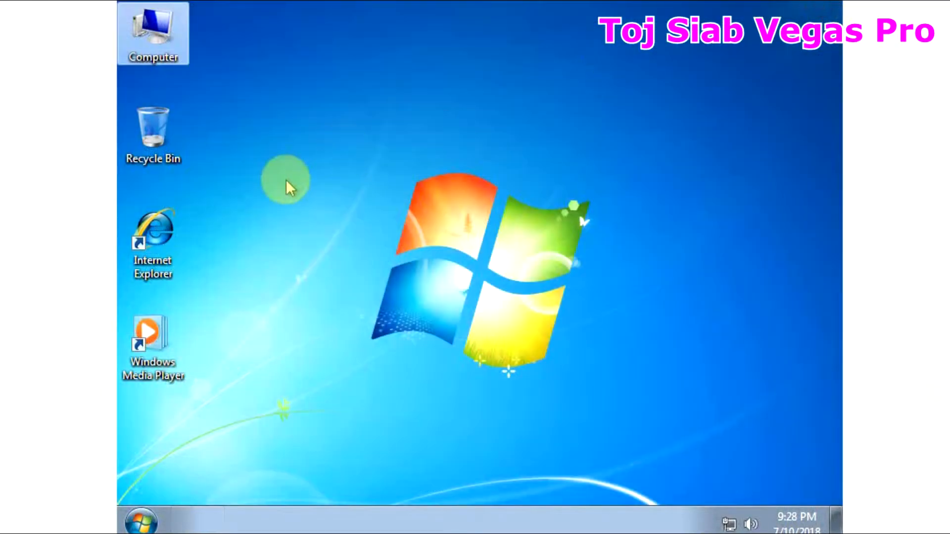
{"action": "right_click", "coordinate": [302, 115]}
{"action": "left_click", "coordinate": [330, 166]}
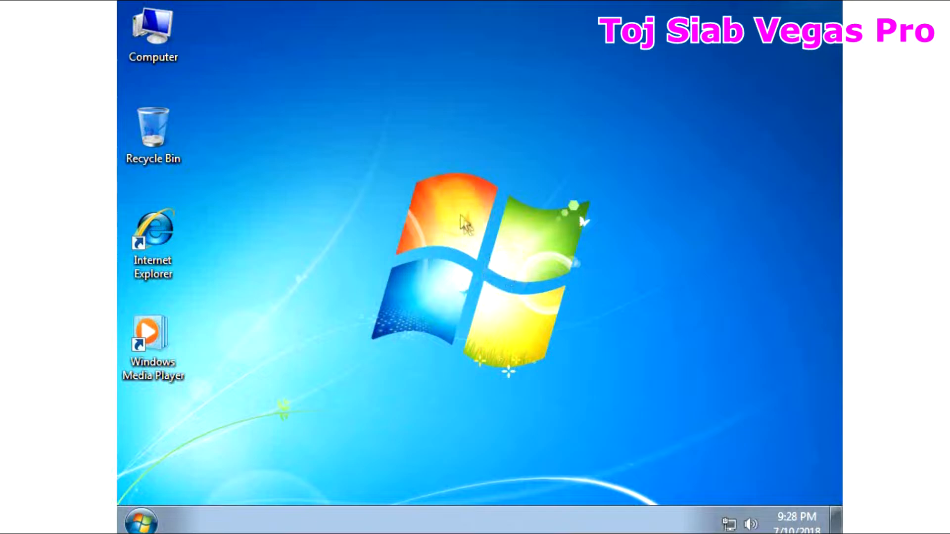
{"action": "right_click", "coordinate": [455, 193]}
{"action": "left_click", "coordinate": [472, 244]}
{"action": "right_click", "coordinate": [280, 120]}
{"action": "left_click", "coordinate": [299, 171]}
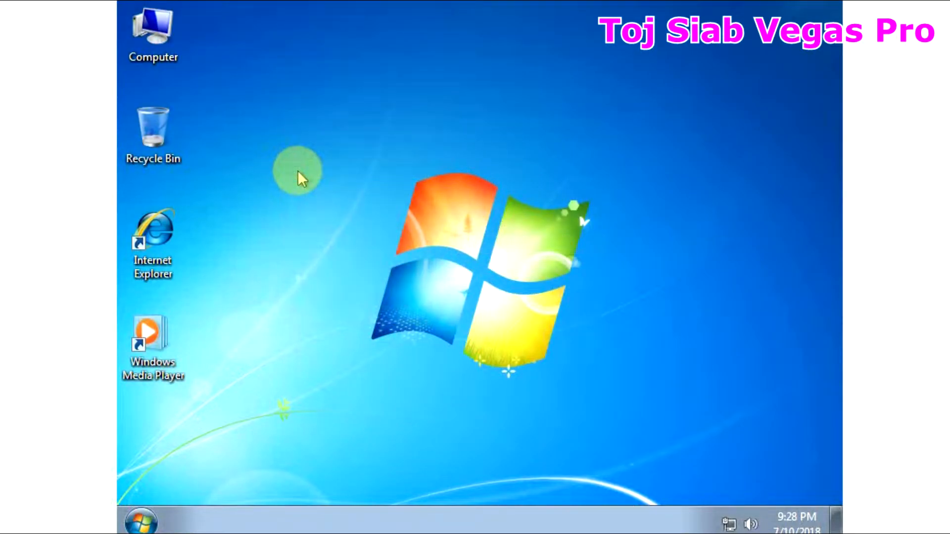
{"action": "right_click", "coordinate": [300, 132]}
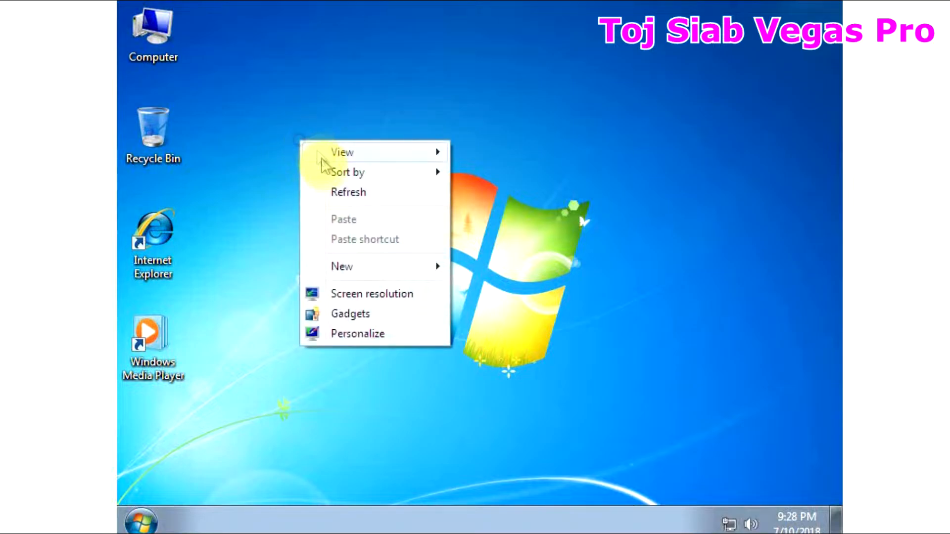
{"action": "left_click", "coordinate": [334, 191]}
{"action": "right_click", "coordinate": [317, 133]}
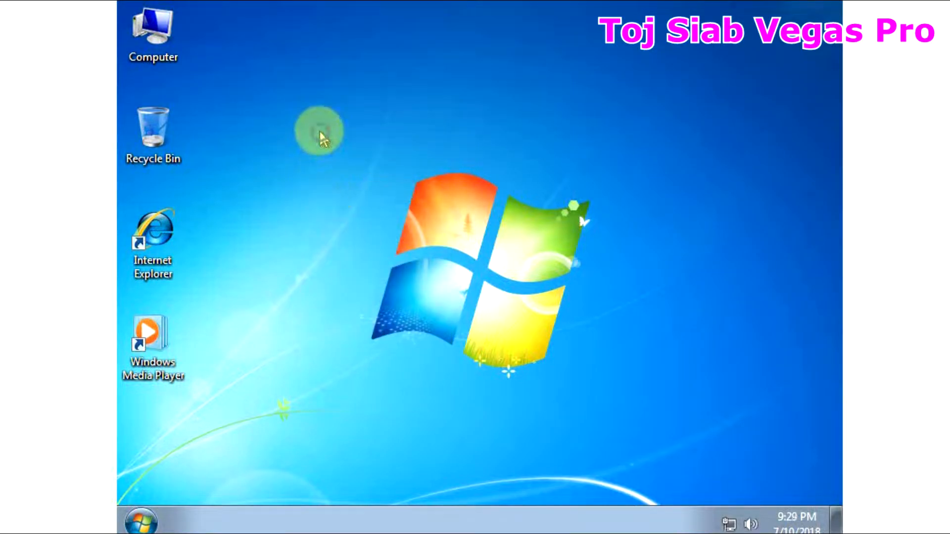
{"action": "left_click", "coordinate": [354, 185]}
{"action": "right_click", "coordinate": [312, 118]}
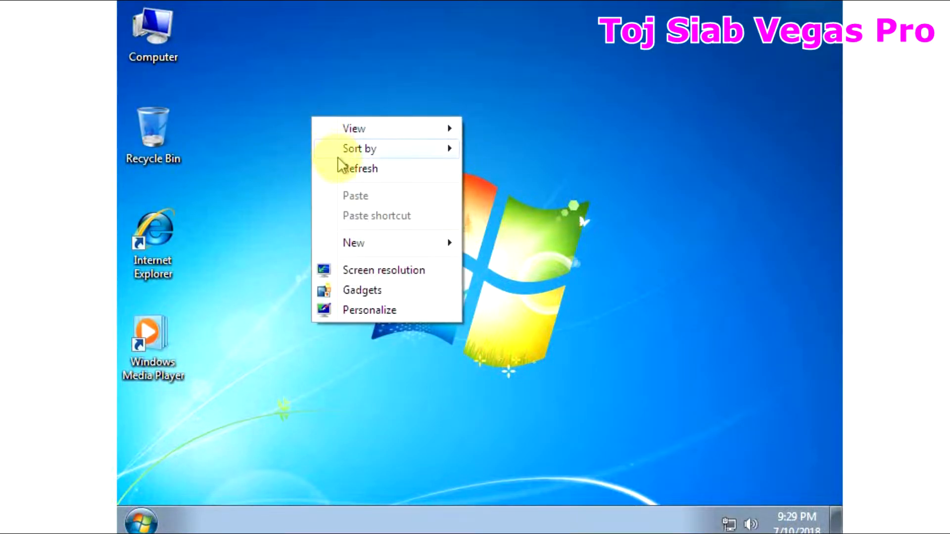
{"action": "left_click", "coordinate": [340, 167]}
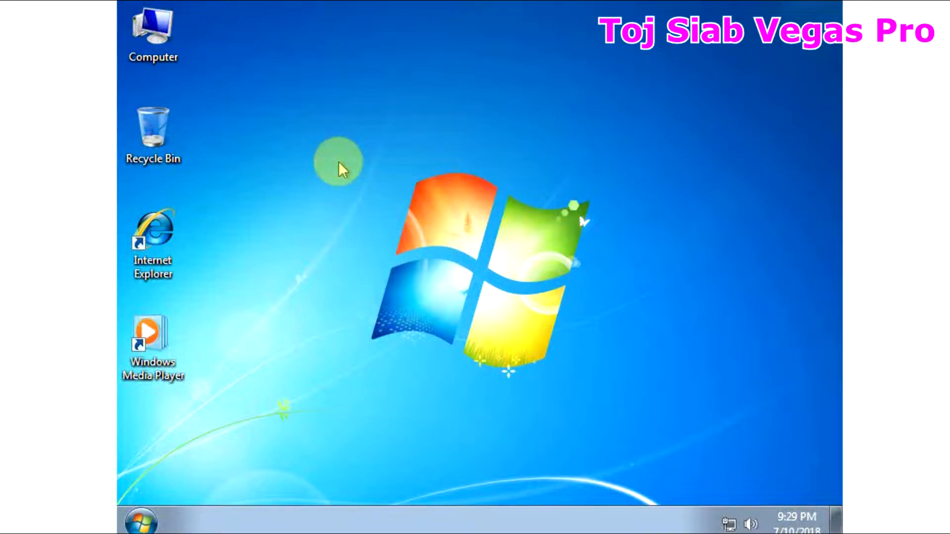
{"action": "right_click", "coordinate": [312, 248]}
{"action": "left_click", "coordinate": [344, 298]}
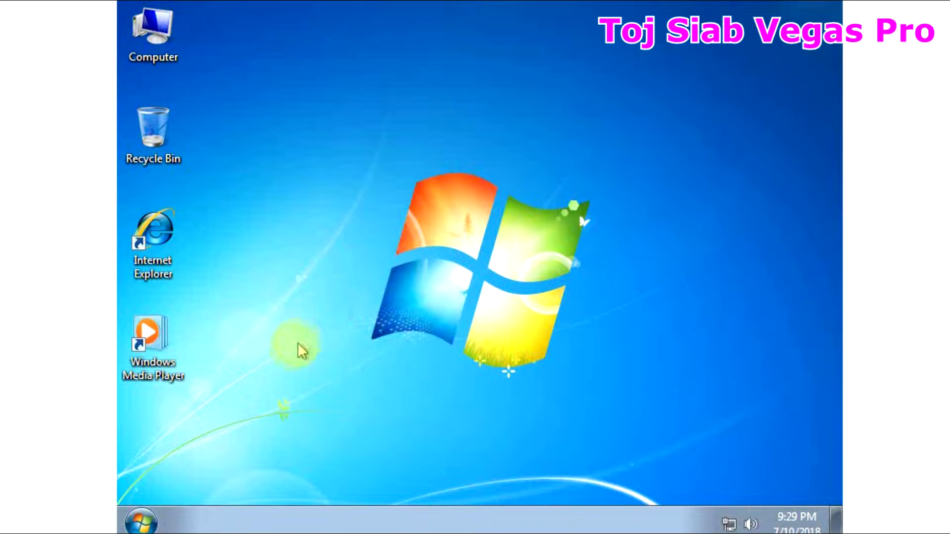
{"action": "right_click", "coordinate": [326, 143]}
{"action": "left_click", "coordinate": [354, 195]}
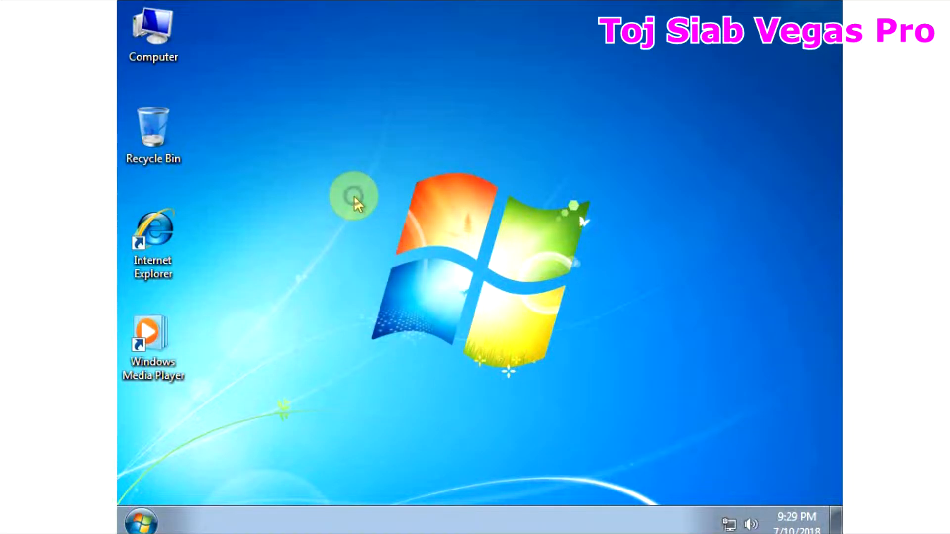
{"action": "right_click", "coordinate": [354, 195]}
{"action": "left_click", "coordinate": [374, 249]}
{"action": "right_click", "coordinate": [313, 179]}
{"action": "left_click", "coordinate": [339, 224]}
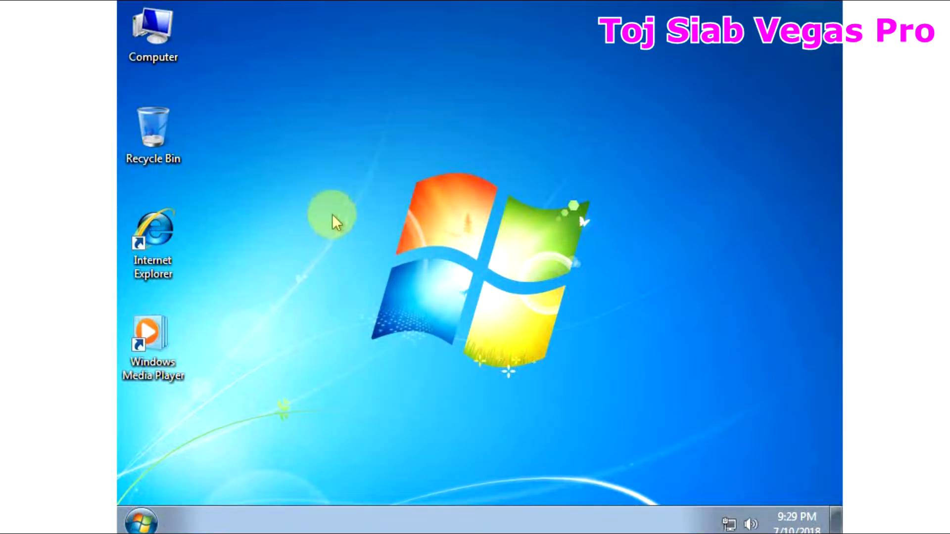
{"action": "right_click", "coordinate": [331, 151]}
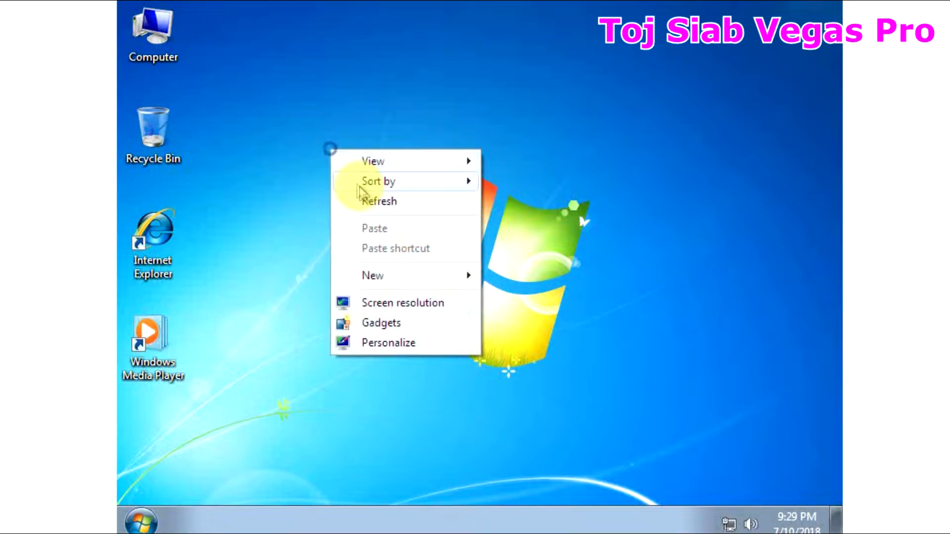
{"action": "left_click", "coordinate": [364, 202]}
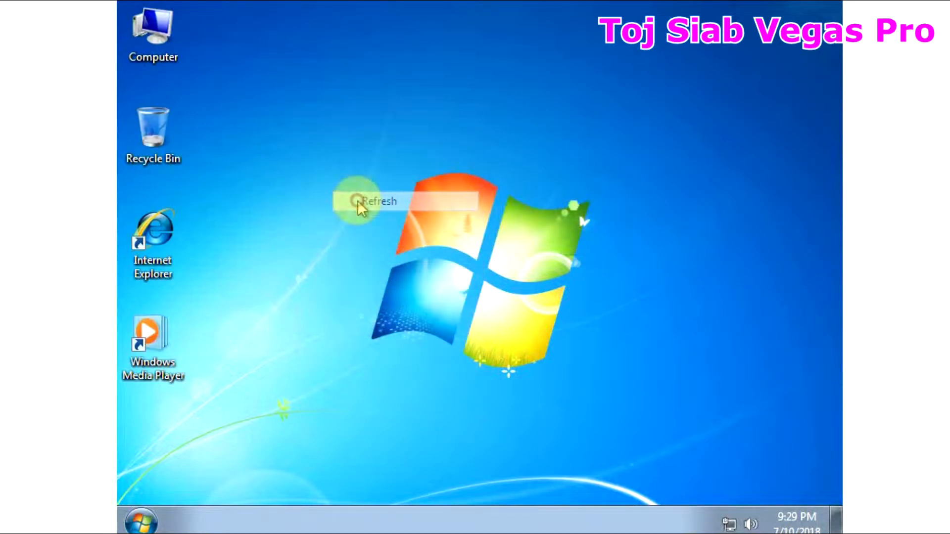
{"action": "right_click", "coordinate": [266, 333]}
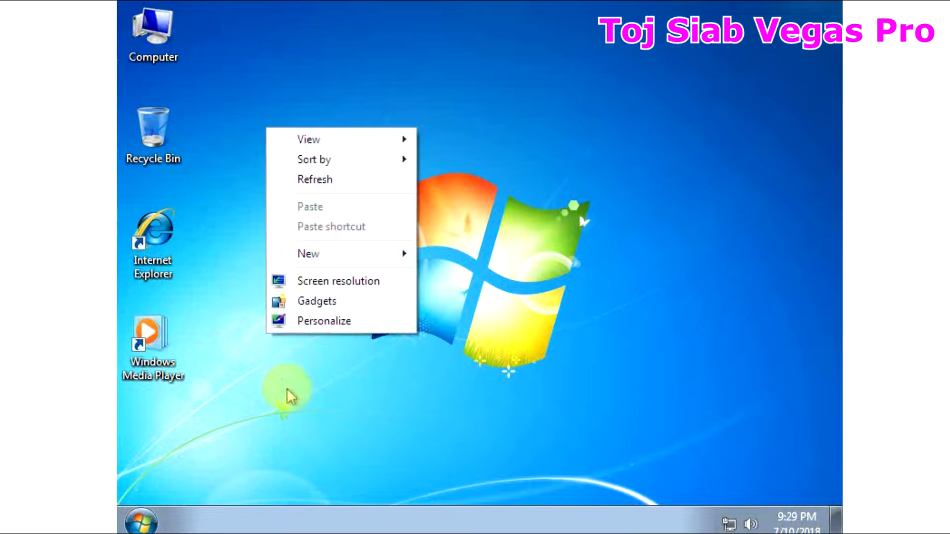
{"action": "left_click", "coordinate": [365, 180]}
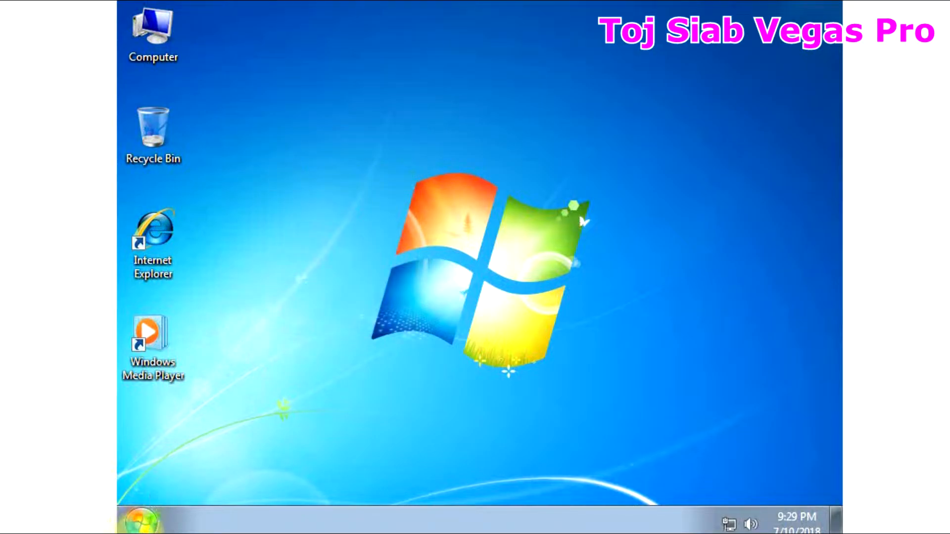
Restart Windows using the Restart option instead of a full shutdown.
{"action": "left_click", "coordinate": [141, 521]}
{"action": "left_click", "coordinate": [433, 477]}
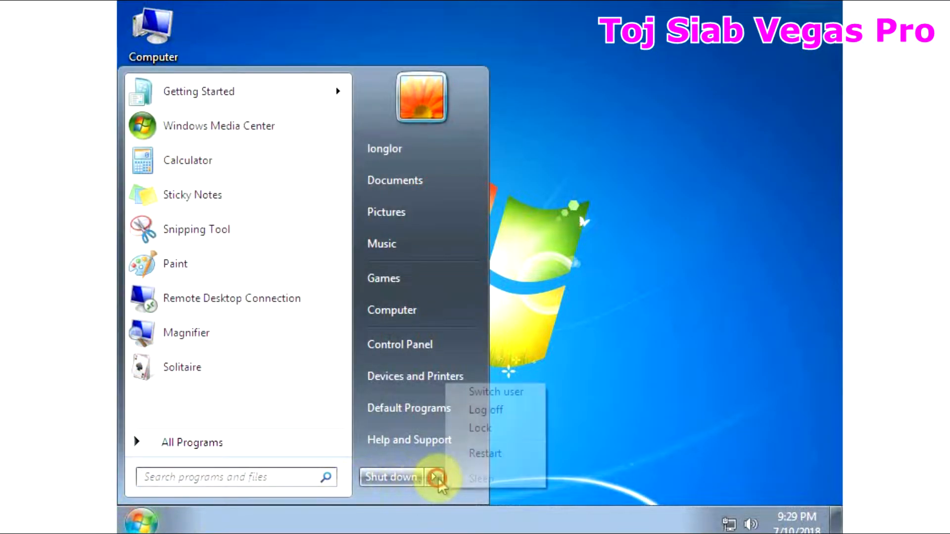
{"action": "left_click", "coordinate": [471, 458]}
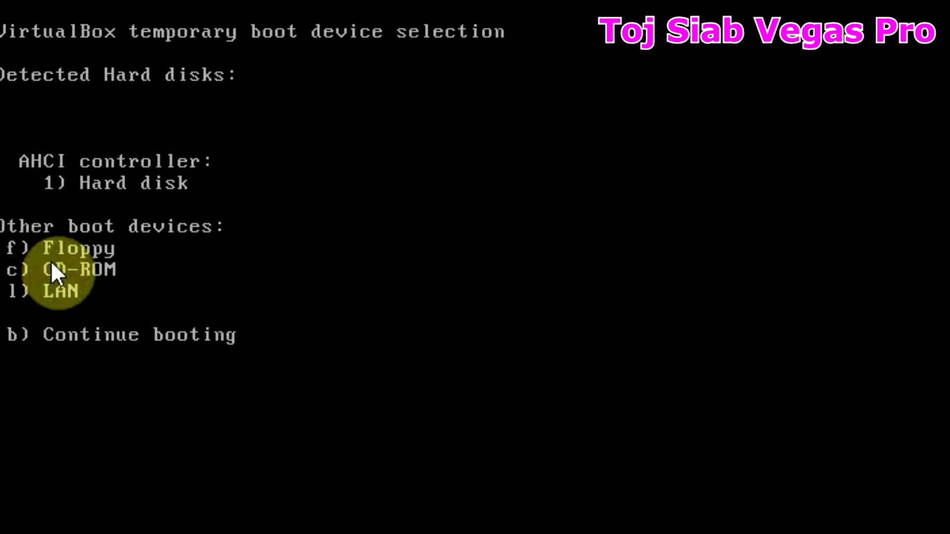
Boot the virtual machine from the CD-ROM and bring up the advanced boot options for Windows Setup.
{"action": "key", "text": "c"}
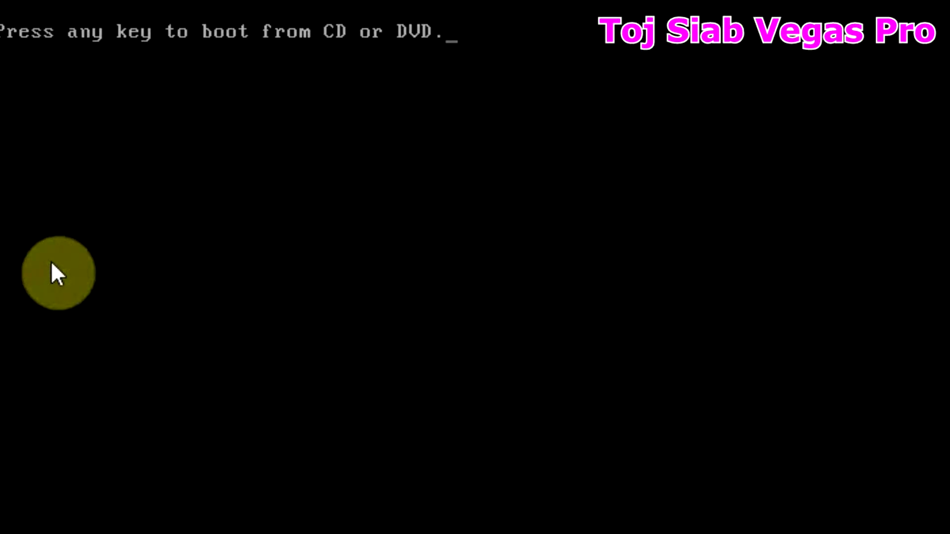
{"action": "key", "text": "Return"}
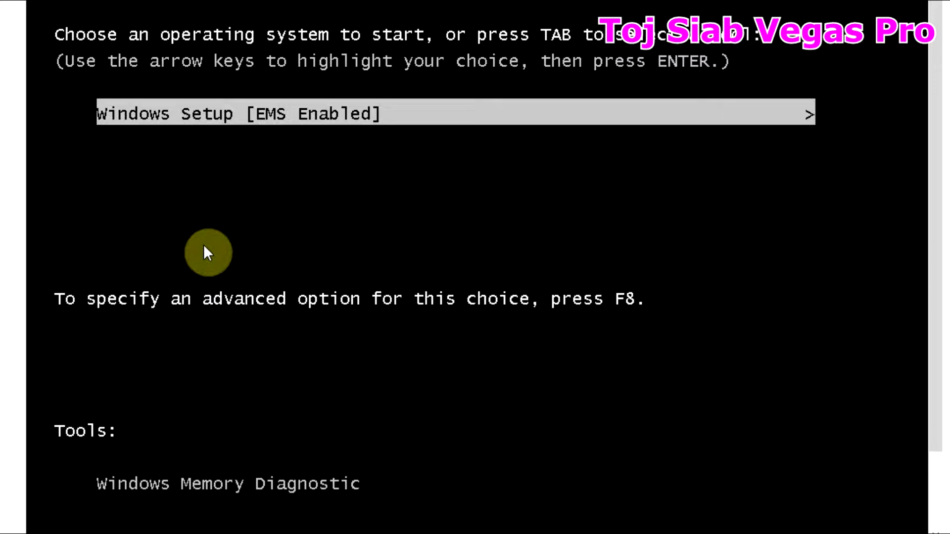
{"action": "key", "text": "Return"}
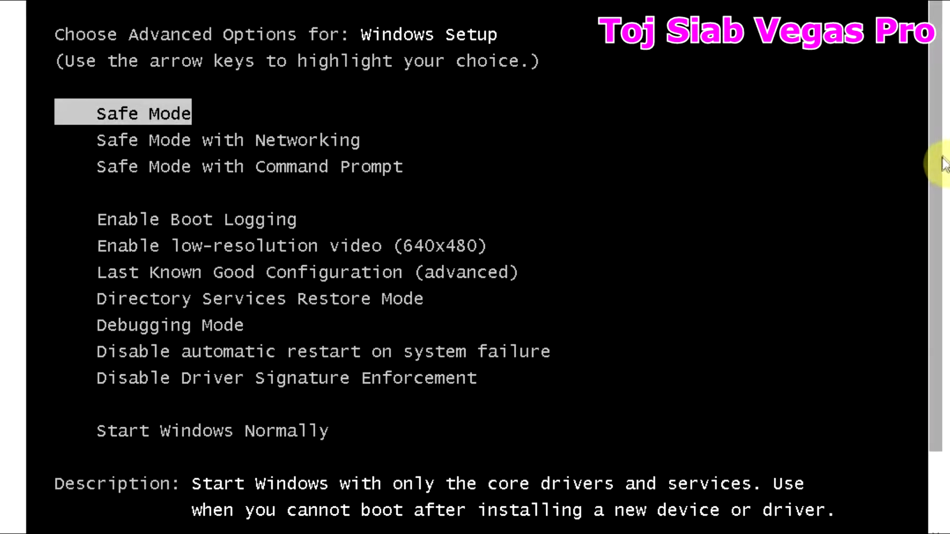
{"action": "left_click_drag", "start_coordinate": [940, 169], "coordinate": [936, 314]}
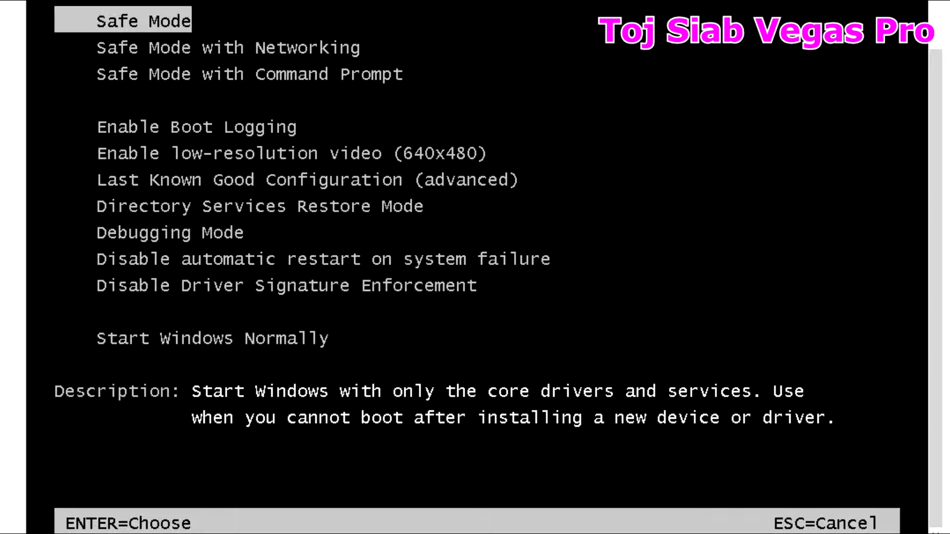
Boot Windows Setup in Safe Mode, keep English with the US keyboard, and start the installation.
{"action": "key", "text": "Return"}
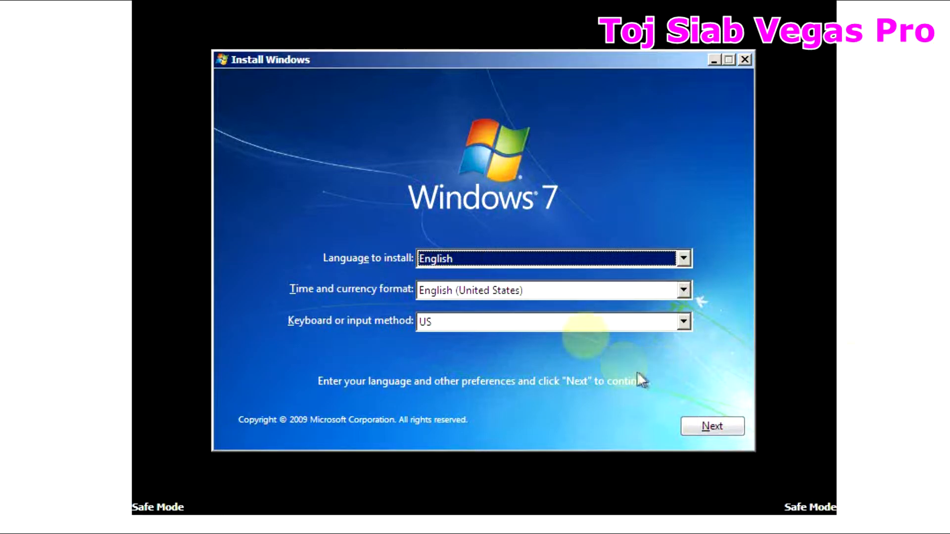
{"action": "left_click", "coordinate": [711, 428]}
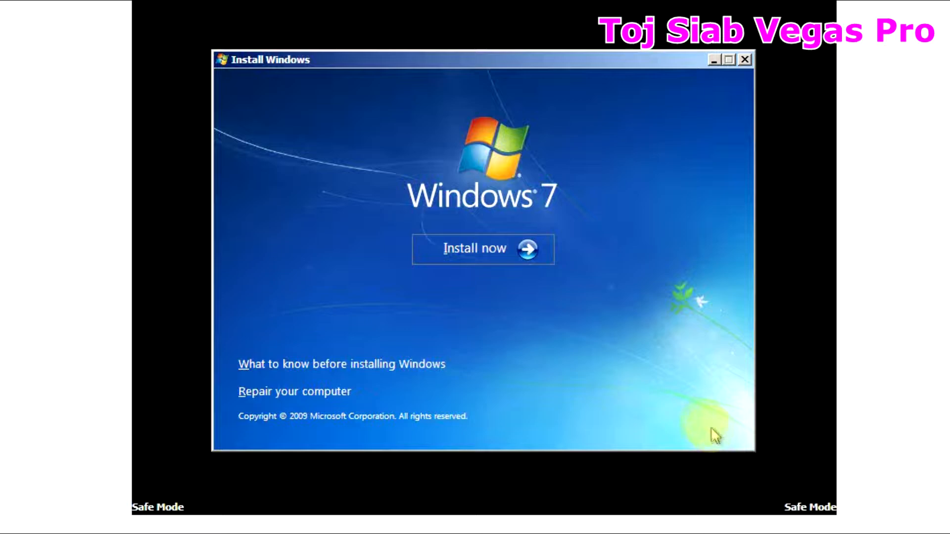
{"action": "left_click", "coordinate": [471, 257]}
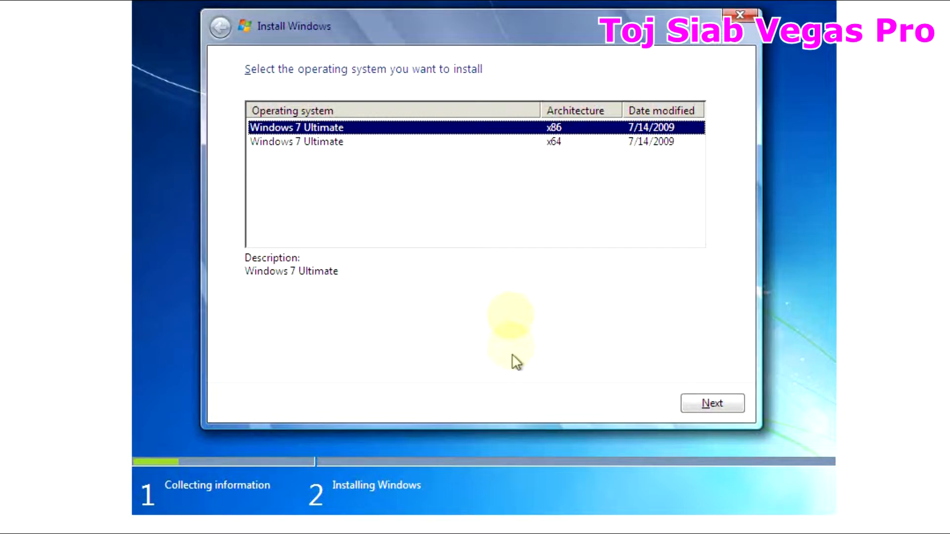
Choose the x86 edition of Windows 7 Ultimate as the operating system to install.
{"action": "left_click", "coordinate": [541, 142]}
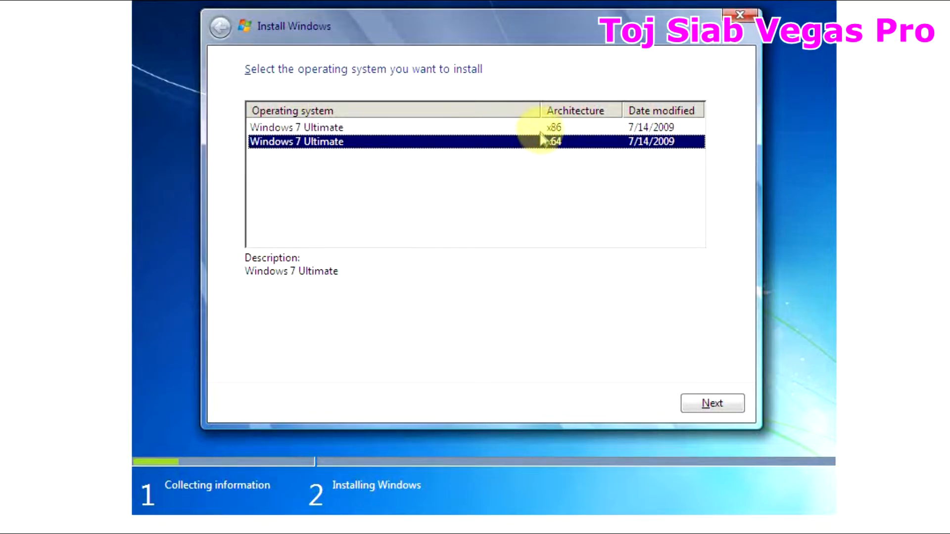
{"action": "left_click", "coordinate": [547, 128]}
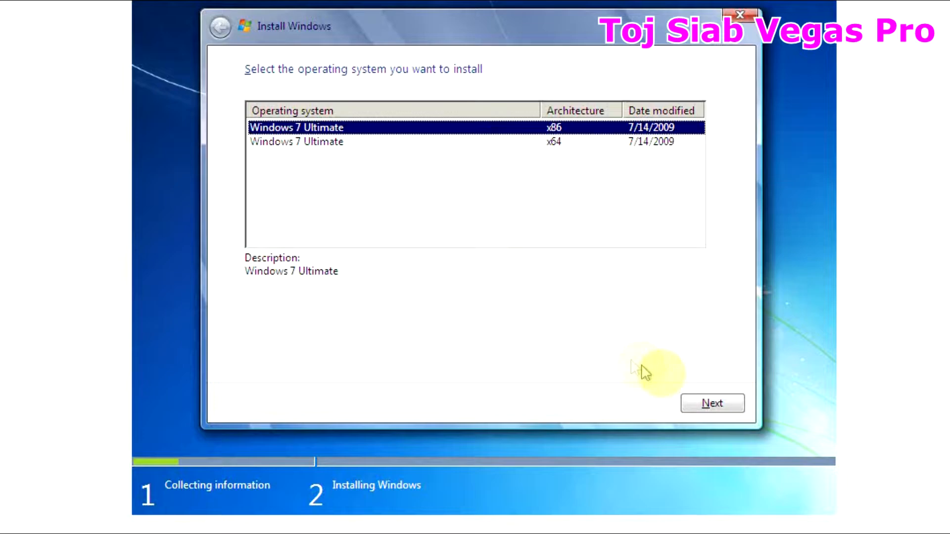
{"action": "left_click", "coordinate": [713, 404]}
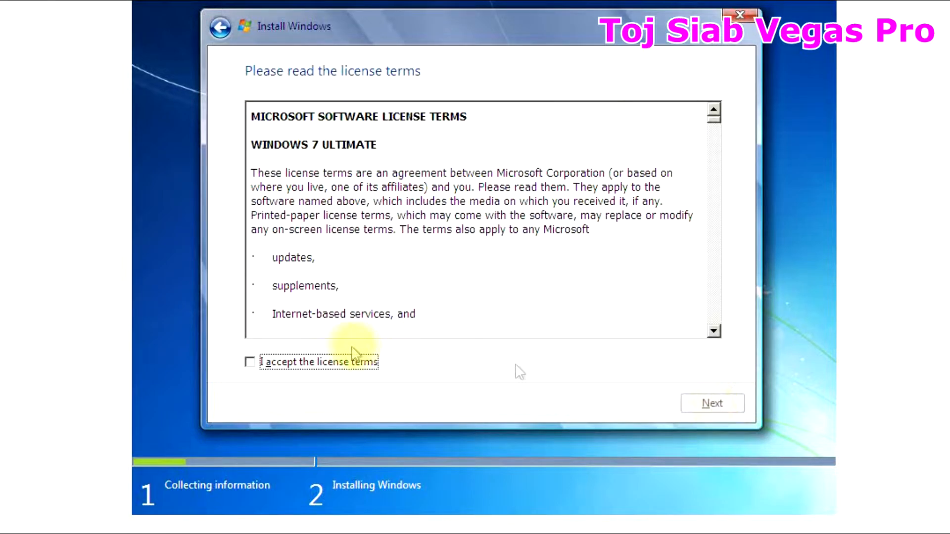
Accept the license terms and choose the Custom (advanced) installation type.
{"action": "left_click", "coordinate": [250, 362]}
{"action": "left_click", "coordinate": [711, 404]}
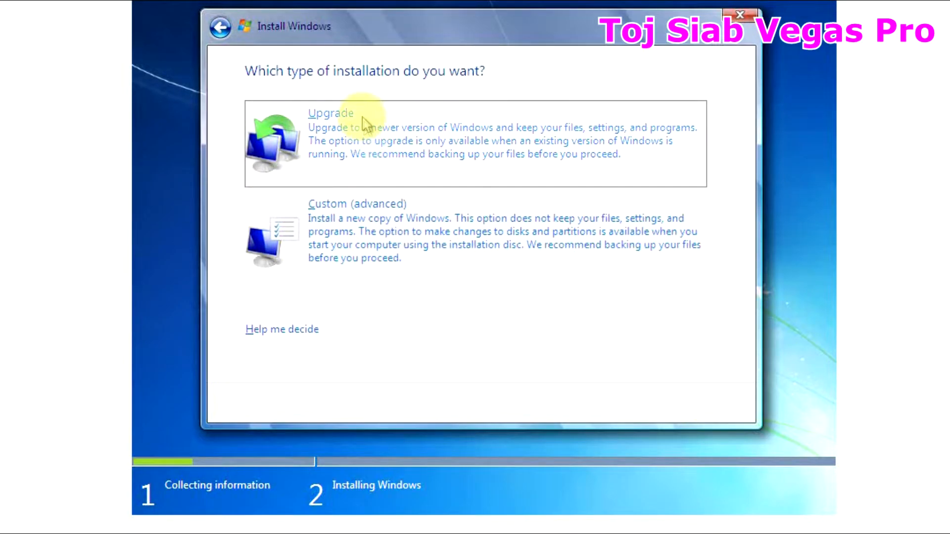
{"action": "left_click", "coordinate": [388, 223]}
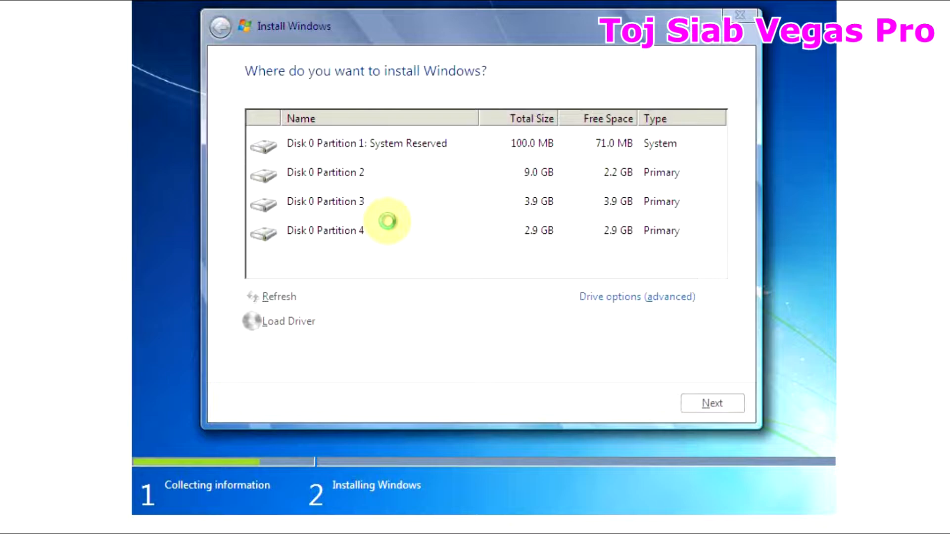
Format Disk 0 Partition 2 and start installing Windows on it.
{"action": "left_click", "coordinate": [435, 179]}
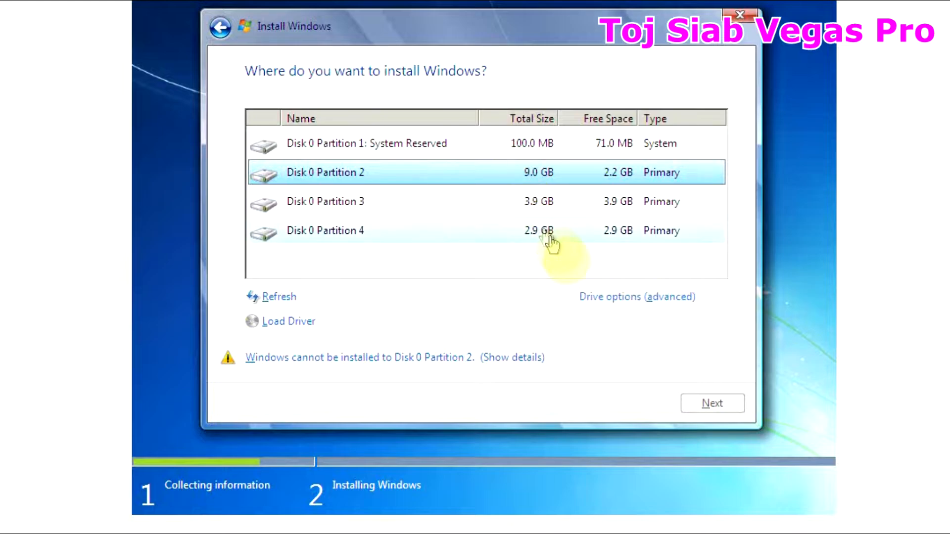
{"action": "left_click", "coordinate": [610, 300]}
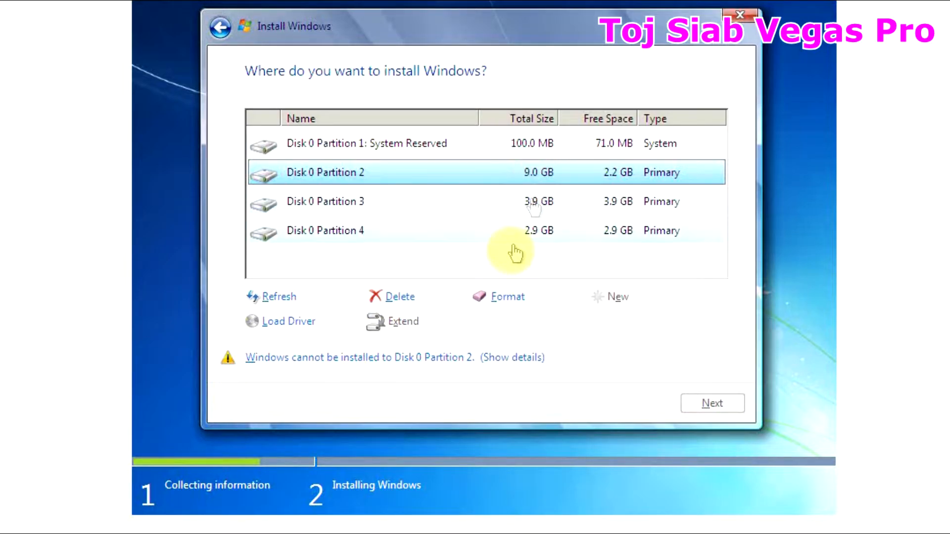
{"action": "left_click", "coordinate": [503, 296]}
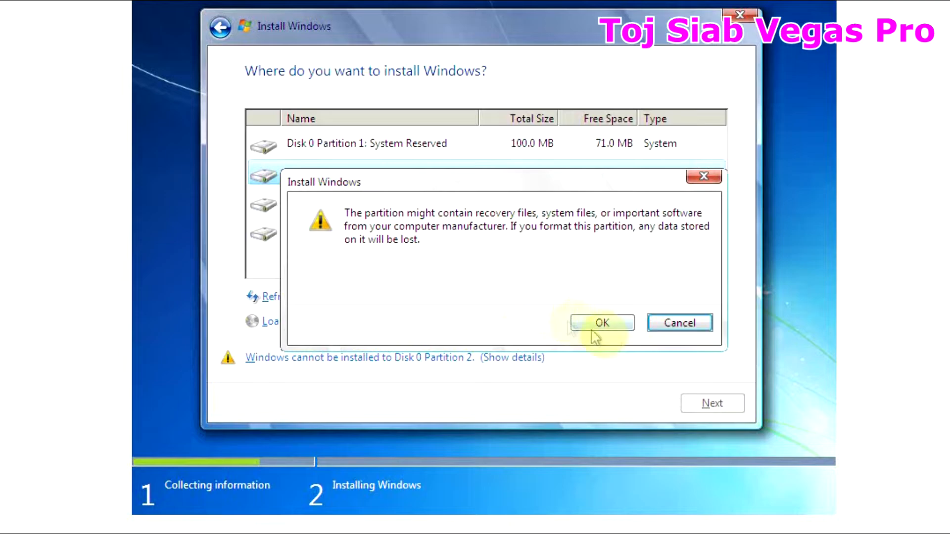
{"action": "left_click", "coordinate": [620, 326]}
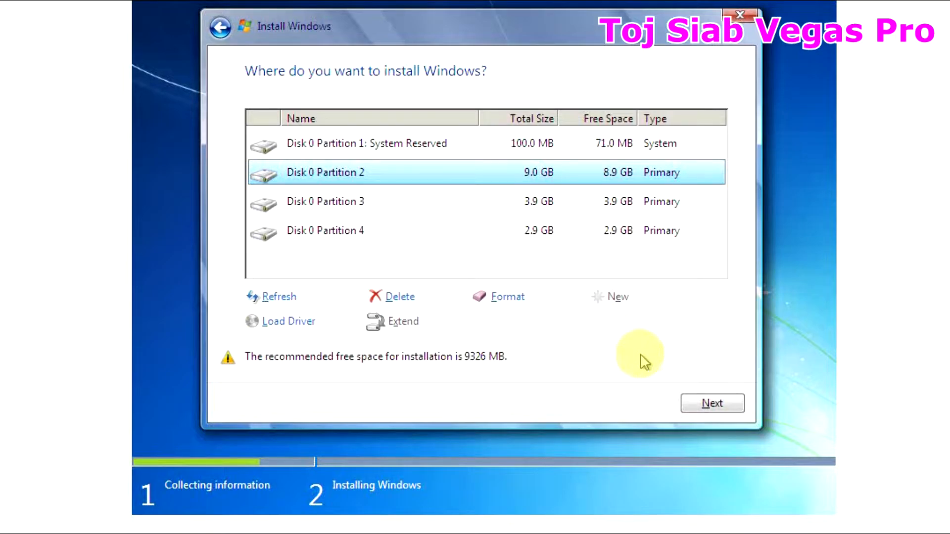
{"action": "left_click", "coordinate": [711, 404]}
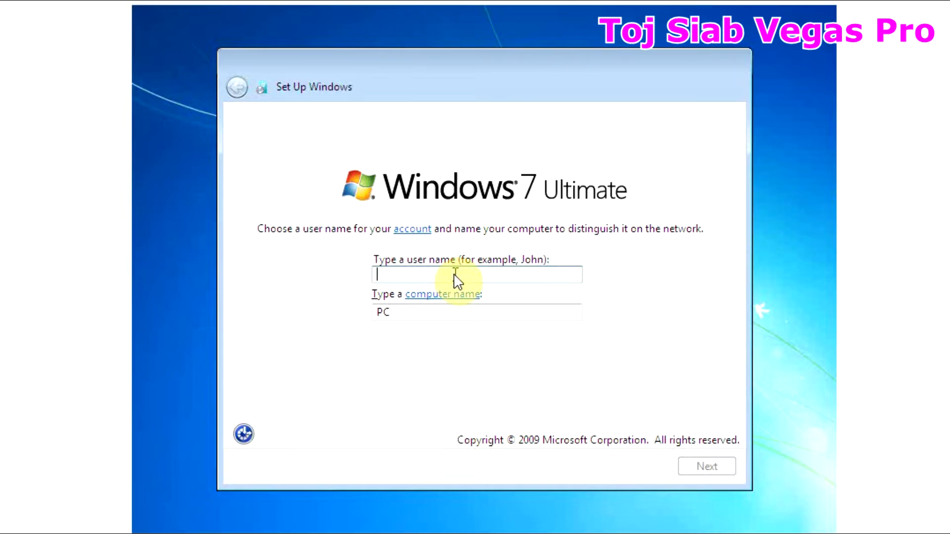
Enter the account's user name, keep the suggested computer name, and continue with the account password left blank.
{"action": "type", "text": "oj siab"}
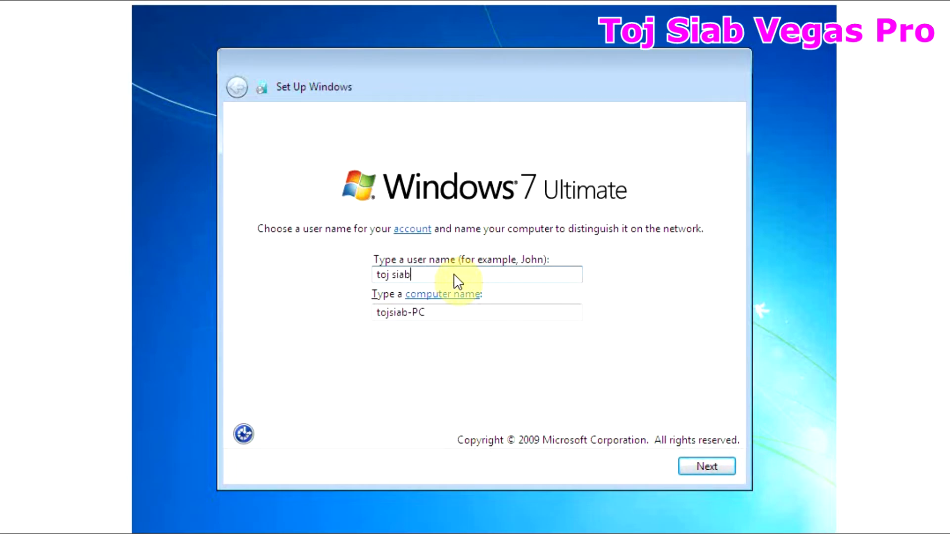
{"action": "left_click", "coordinate": [711, 465]}
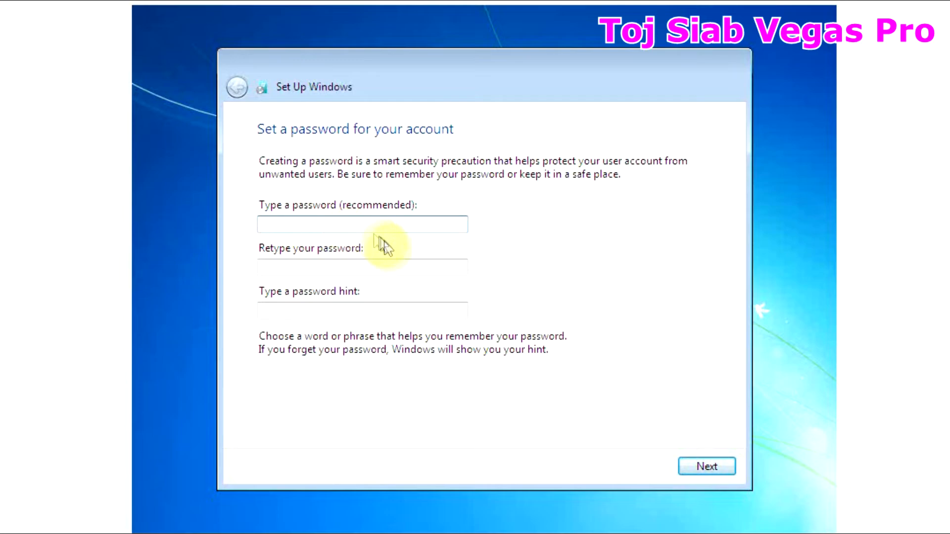
{"action": "left_click", "coordinate": [702, 470]}
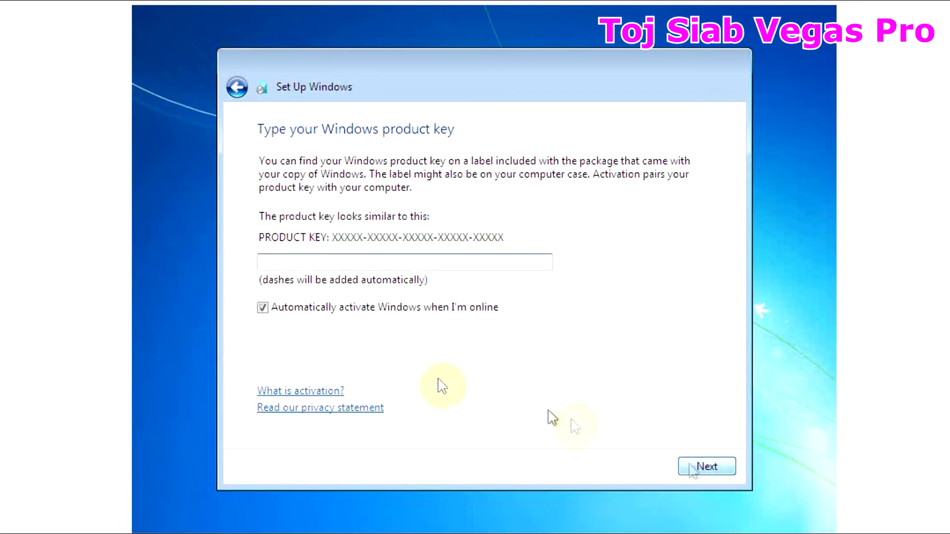
Skip the product key with automatic online activation turned off, and use the recommended update and protection settings.
{"action": "left_click", "coordinate": [263, 309]}
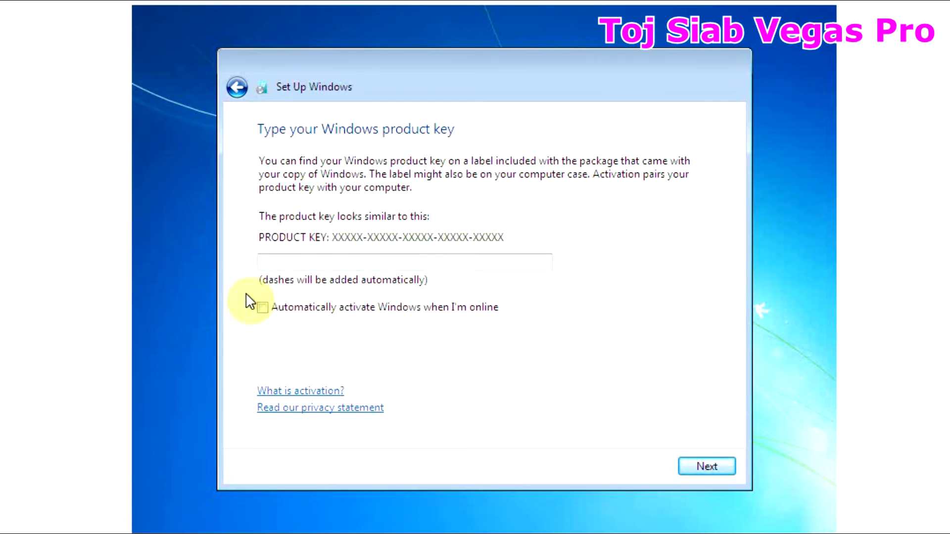
{"action": "left_click", "coordinate": [698, 467]}
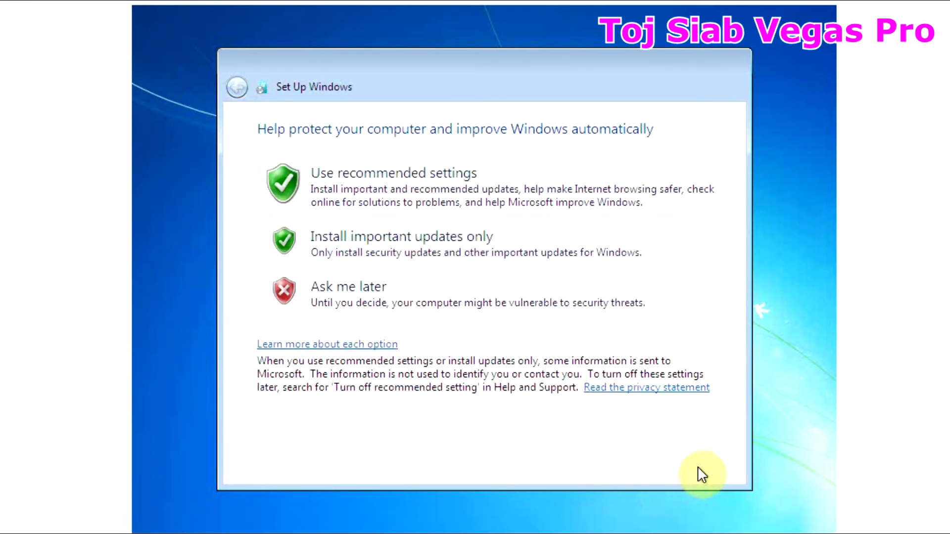
{"action": "left_click", "coordinate": [376, 194]}
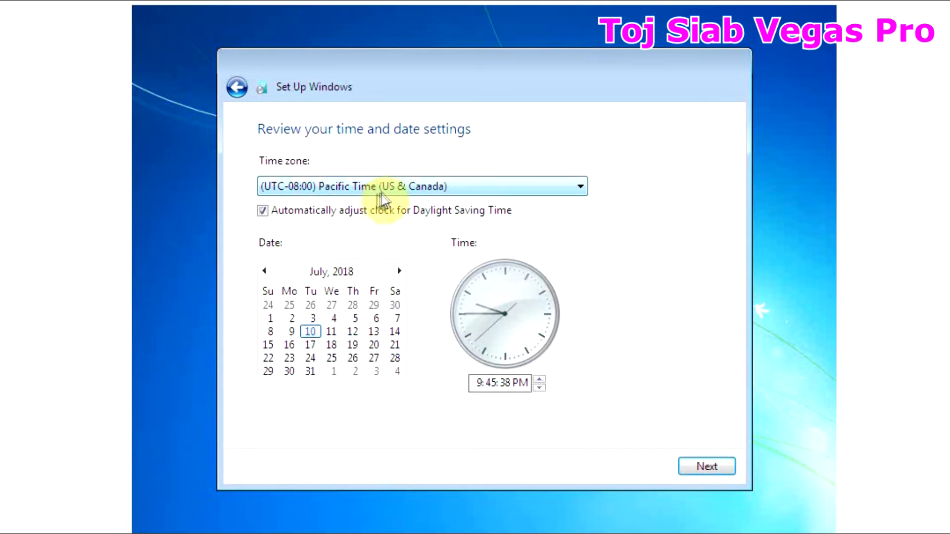
Set the time zone to (UTC+07:00) Bangkok, Hanoi, Jakarta and choose Home network as the computer's location.
{"action": "left_click", "coordinate": [387, 190]}
{"action": "scroll", "coordinate": [314, 180], "scroll_direction": "down", "scroll_amount": 9}
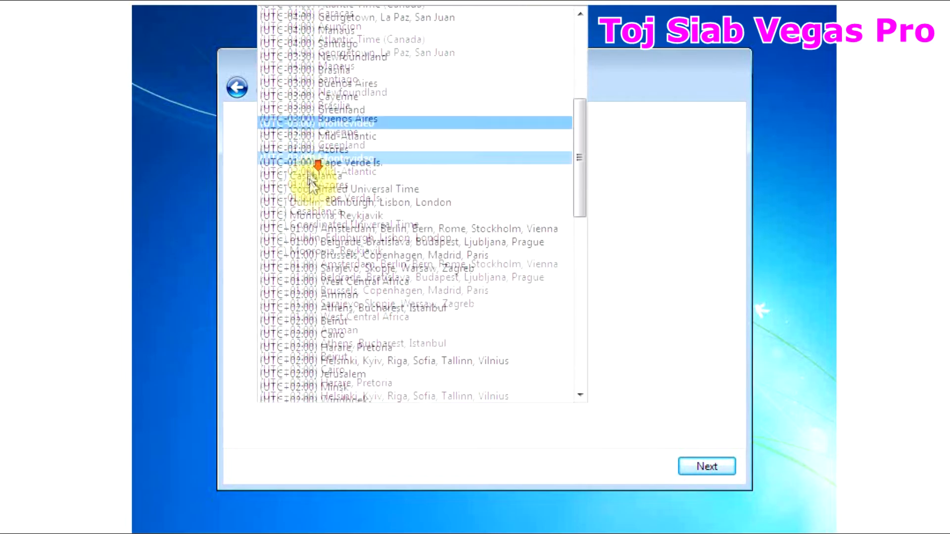
{"action": "scroll", "coordinate": [327, 227], "scroll_direction": "down", "scroll_amount": 10}
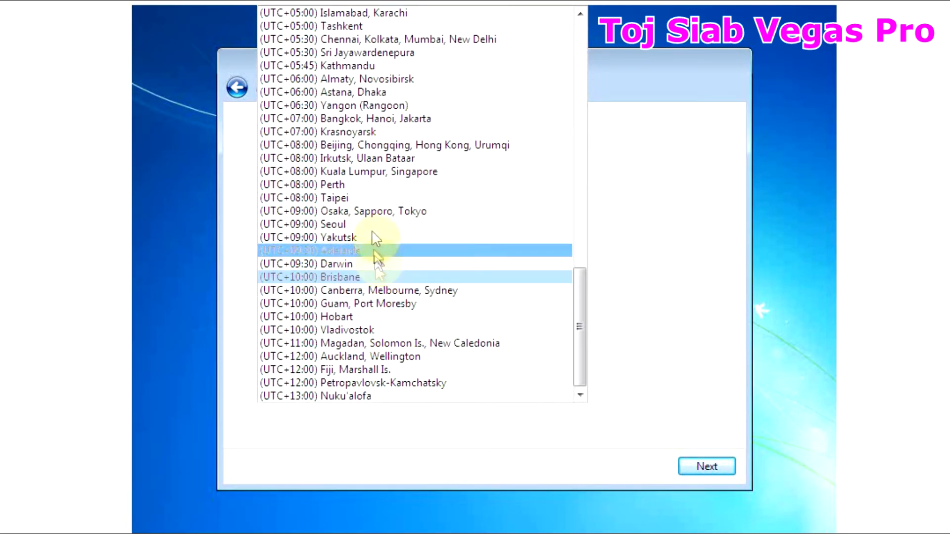
{"action": "left_click", "coordinate": [411, 122]}
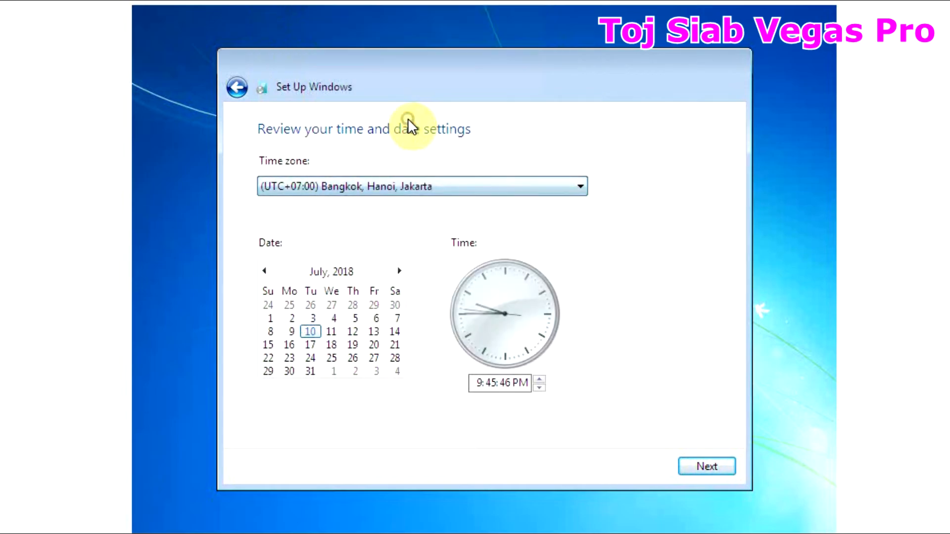
{"action": "left_click", "coordinate": [708, 468]}
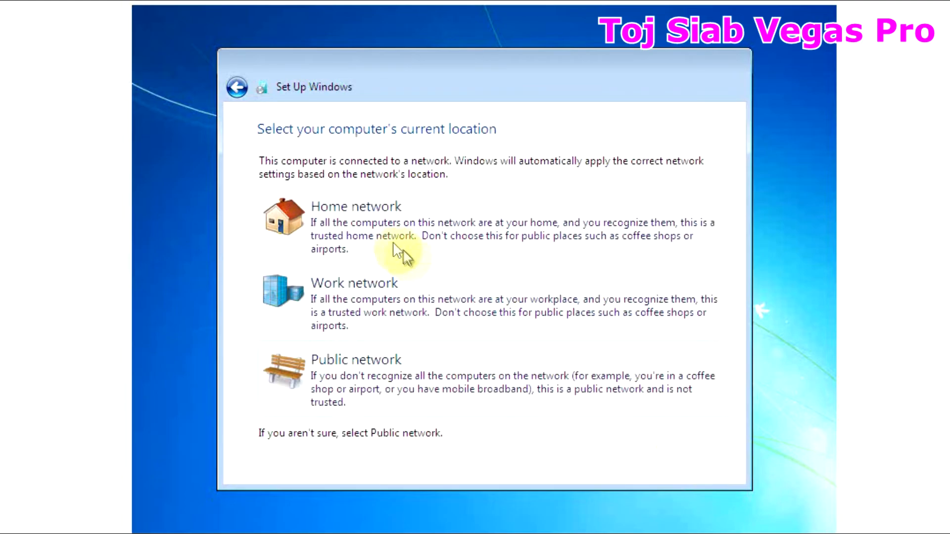
{"action": "left_click", "coordinate": [352, 221]}
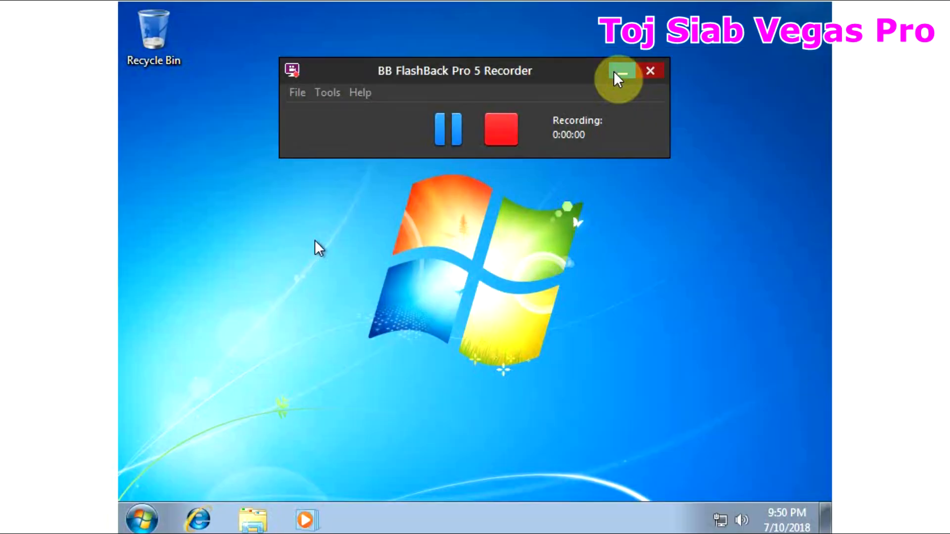
Minimize the screen recorder window and refresh the new Windows desktop twice.
{"action": "left_click", "coordinate": [614, 71]}
{"action": "right_click", "coordinate": [305, 223]}
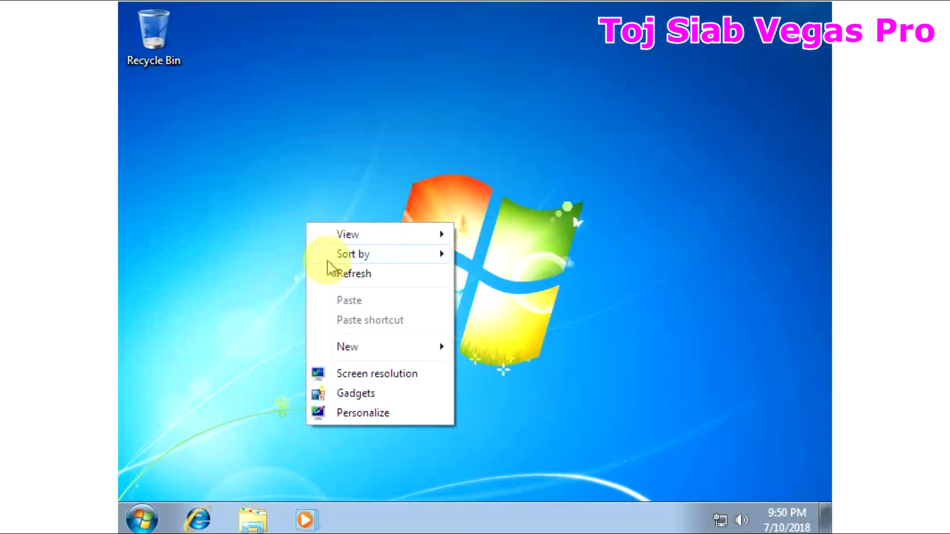
{"action": "left_click", "coordinate": [328, 267]}
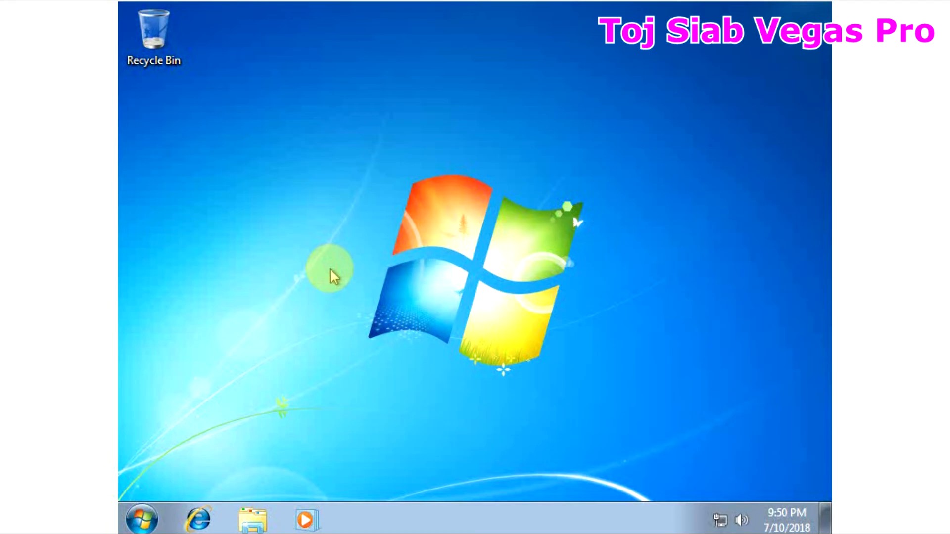
{"action": "right_click", "coordinate": [325, 220]}
{"action": "left_click", "coordinate": [346, 273]}
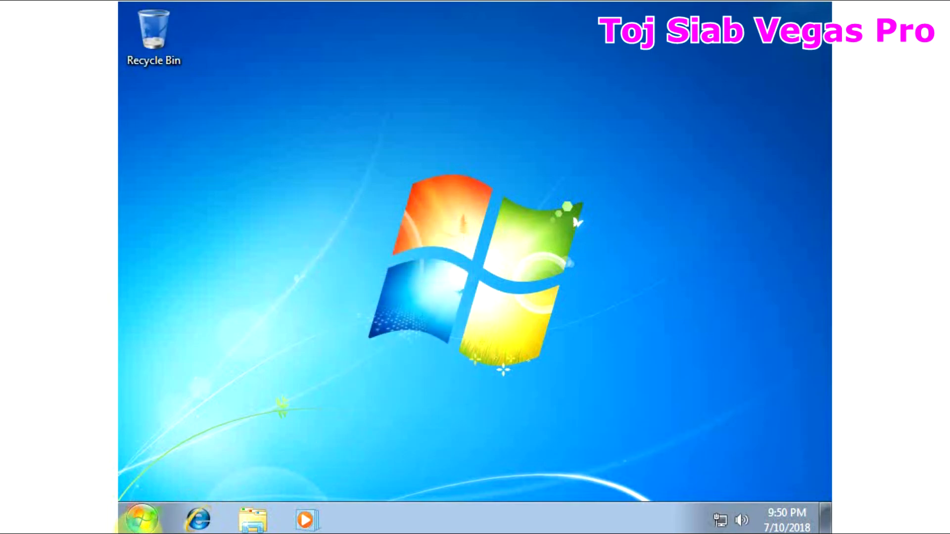
Show the Computer icon on the desktop.
{"action": "left_click", "coordinate": [142, 523]}
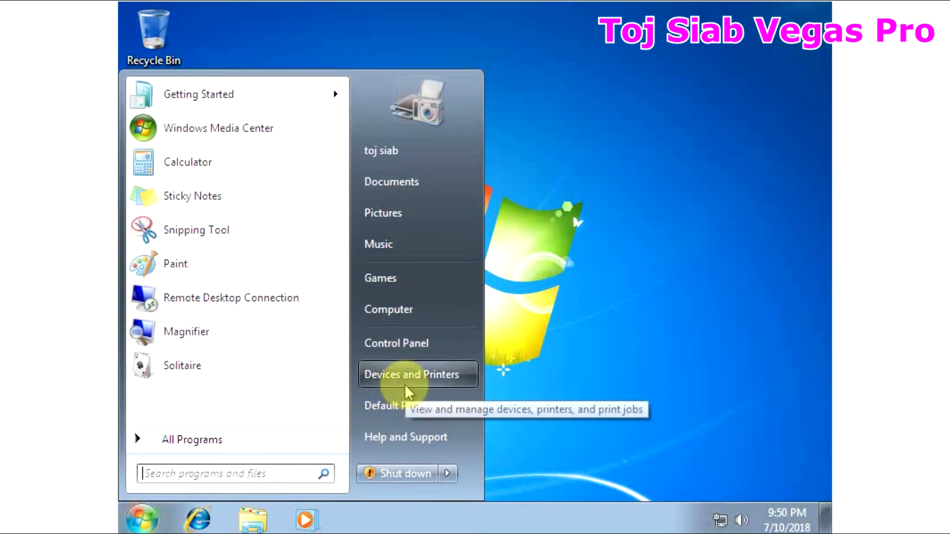
{"action": "right_click", "coordinate": [400, 315]}
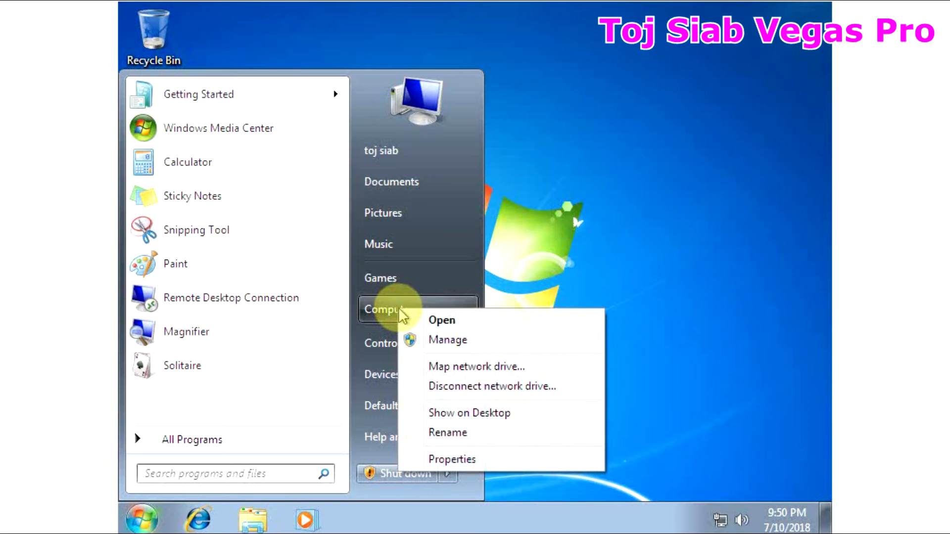
{"action": "left_click", "coordinate": [487, 417]}
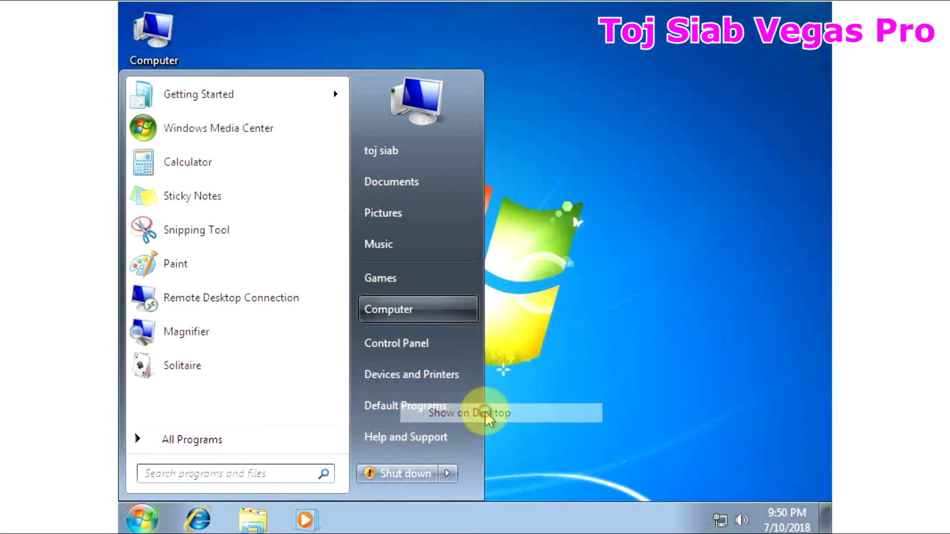
Create a desktop shortcut for Windows Media Player from the list of all programs.
{"action": "left_click", "coordinate": [183, 441]}
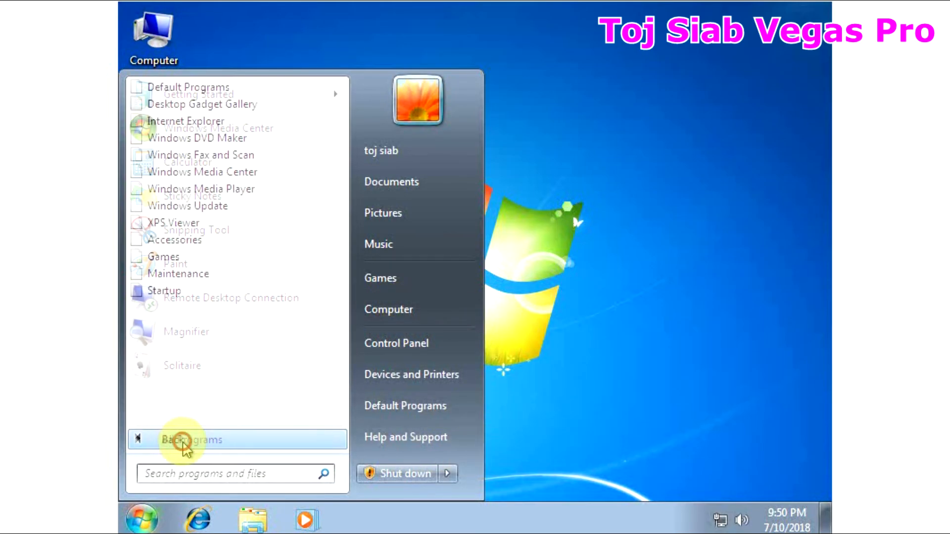
{"action": "right_click", "coordinate": [195, 190]}
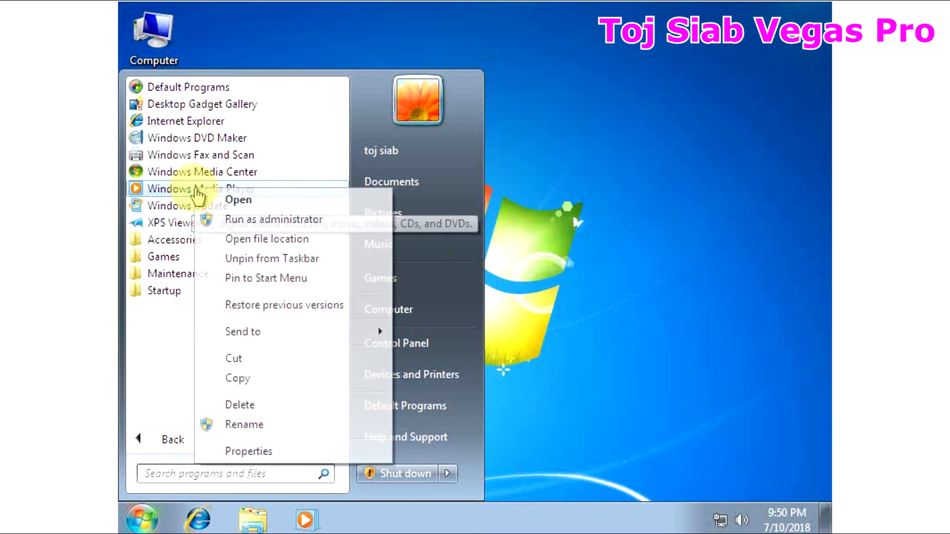
{"action": "mouse_move", "coordinate": [278, 335]}
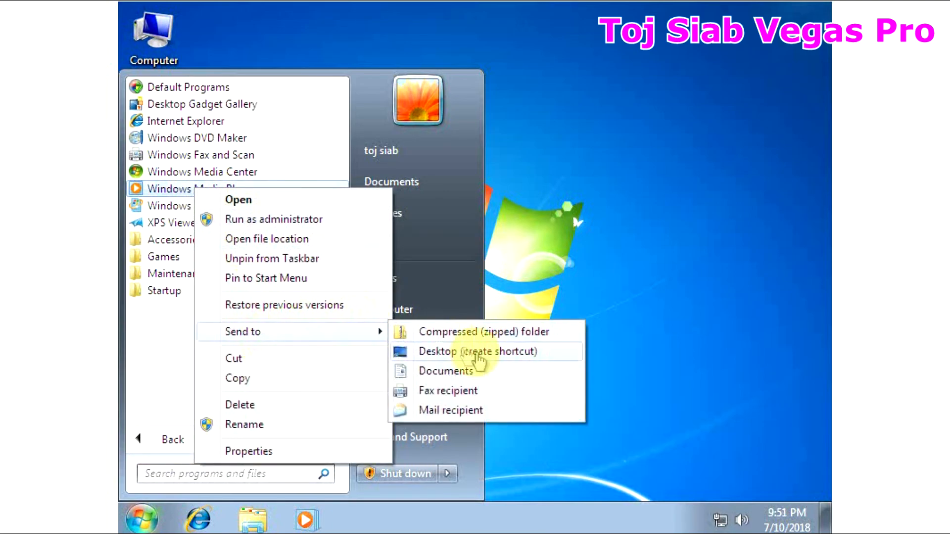
{"action": "left_click", "coordinate": [480, 352]}
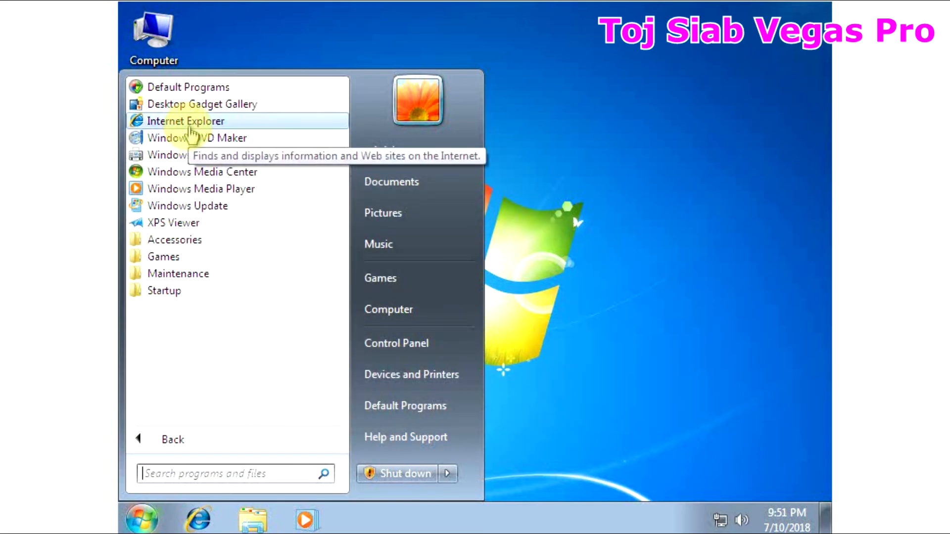
Create a desktop shortcut for Internet Explorer from the list of all programs and close the program list.
{"action": "right_click", "coordinate": [189, 130]}
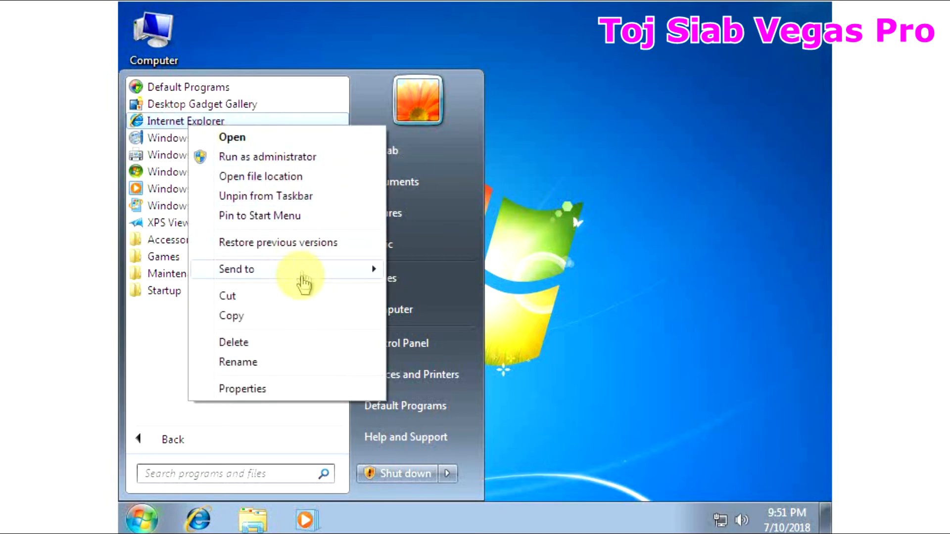
{"action": "mouse_move", "coordinate": [317, 279]}
{"action": "left_click", "coordinate": [470, 290]}
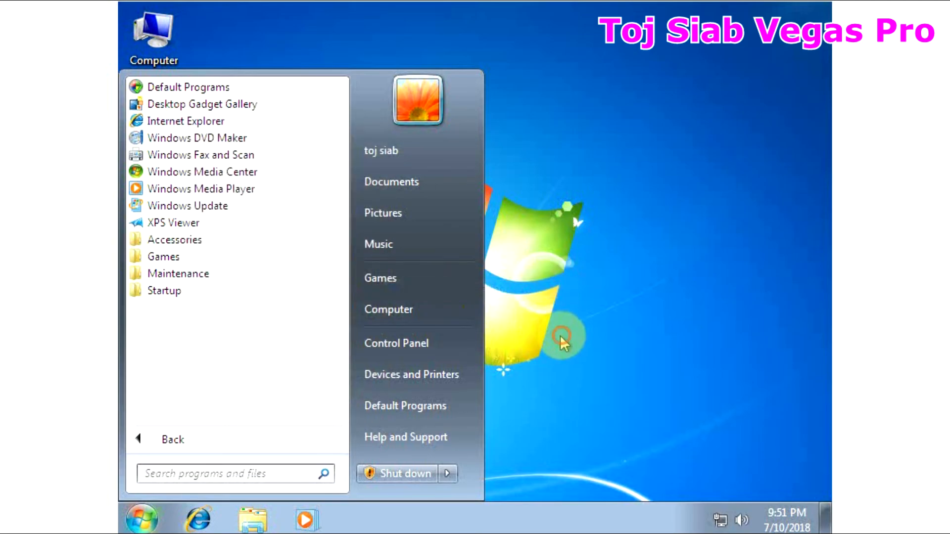
{"action": "left_click", "coordinate": [561, 334]}
Open the Control Panel and switch its view from categories to large icons.
{"action": "left_click", "coordinate": [141, 518]}
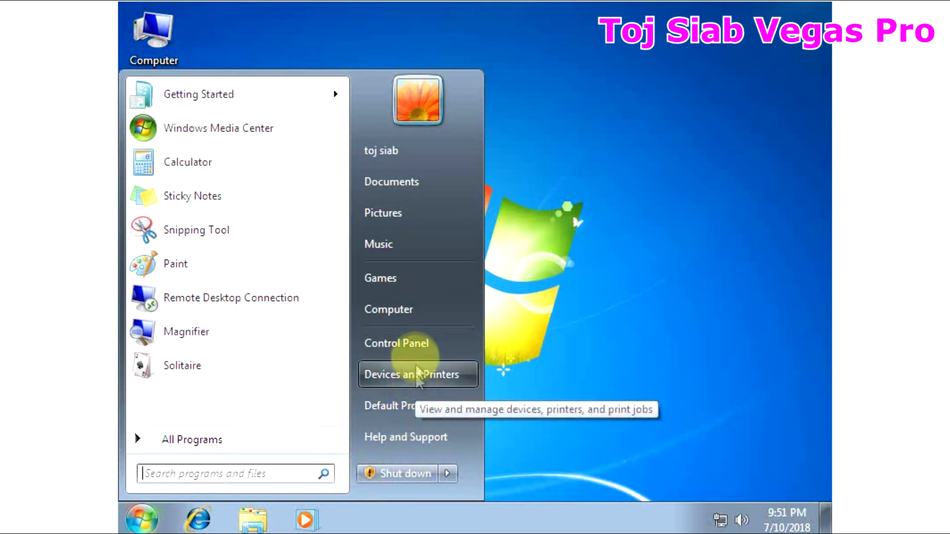
{"action": "left_click", "coordinate": [415, 347]}
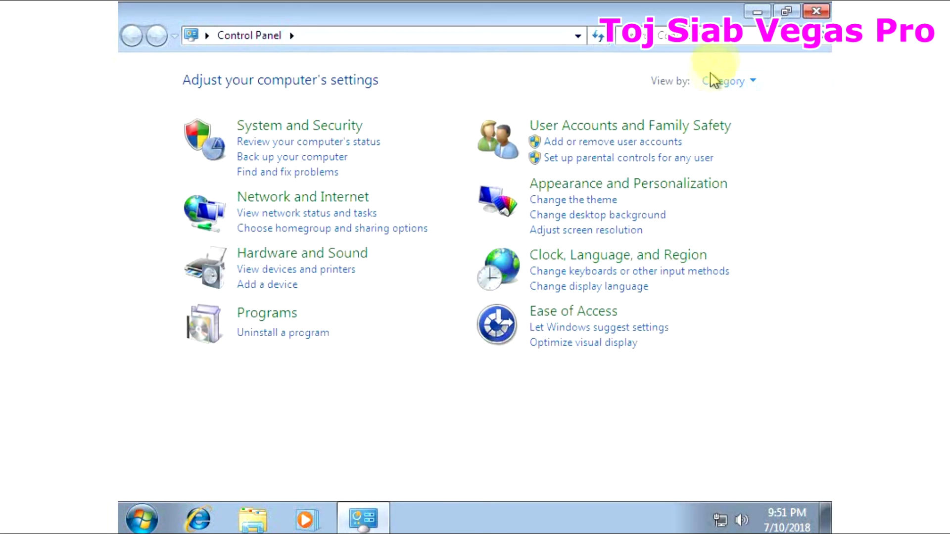
{"action": "left_click", "coordinate": [750, 83]}
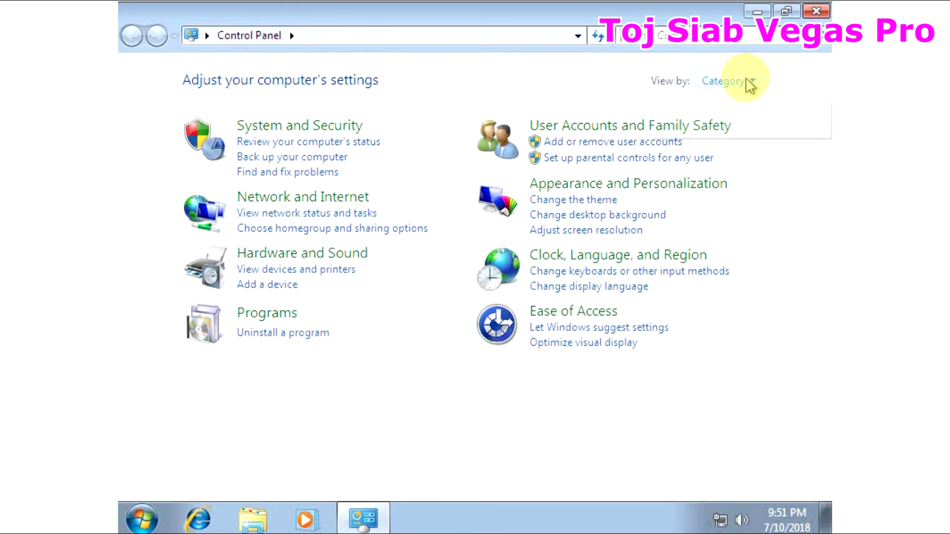
{"action": "left_click", "coordinate": [787, 11]}
{"action": "left_click", "coordinate": [779, 18]}
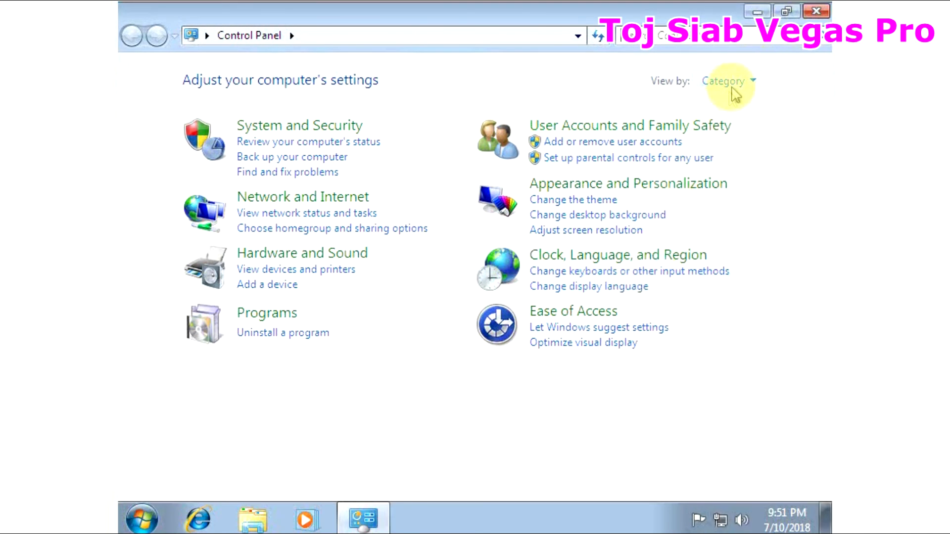
{"action": "left_click", "coordinate": [751, 82]}
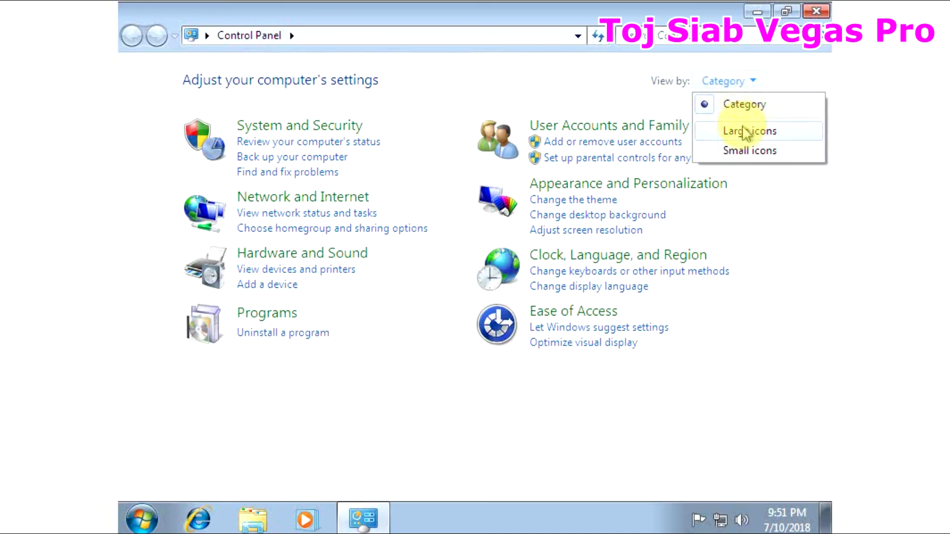
{"action": "left_click", "coordinate": [740, 132]}
Set important updates in Windows Update to "Never check for updates (not recommended)", save the setting and close the Control Panel.
{"action": "scroll", "coordinate": [594, 243], "scroll_direction": "down", "scroll_amount": 6}
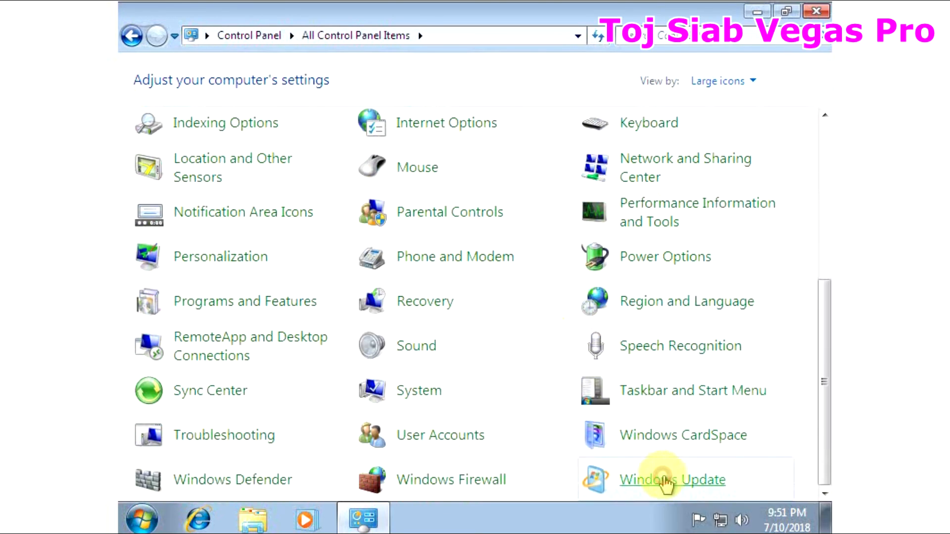
{"action": "left_click", "coordinate": [666, 484]}
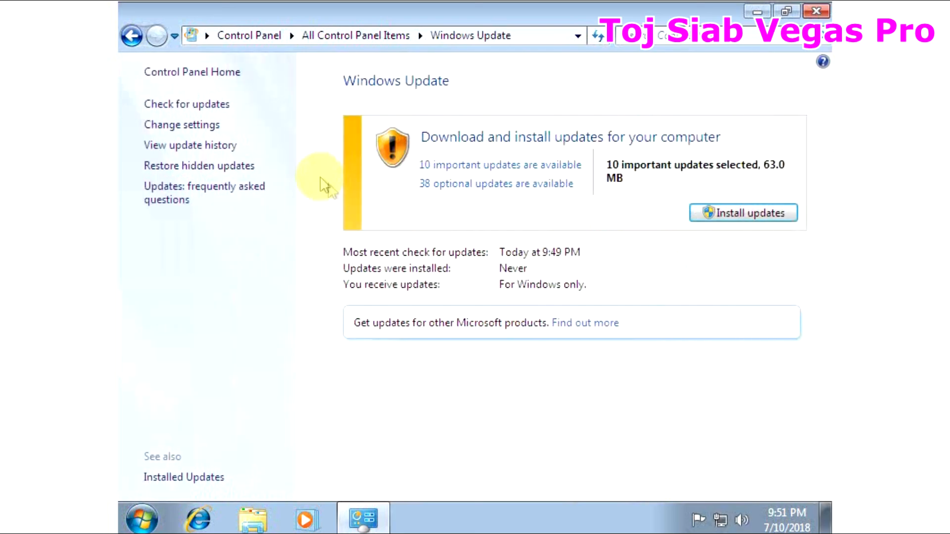
{"action": "left_click", "coordinate": [201, 125]}
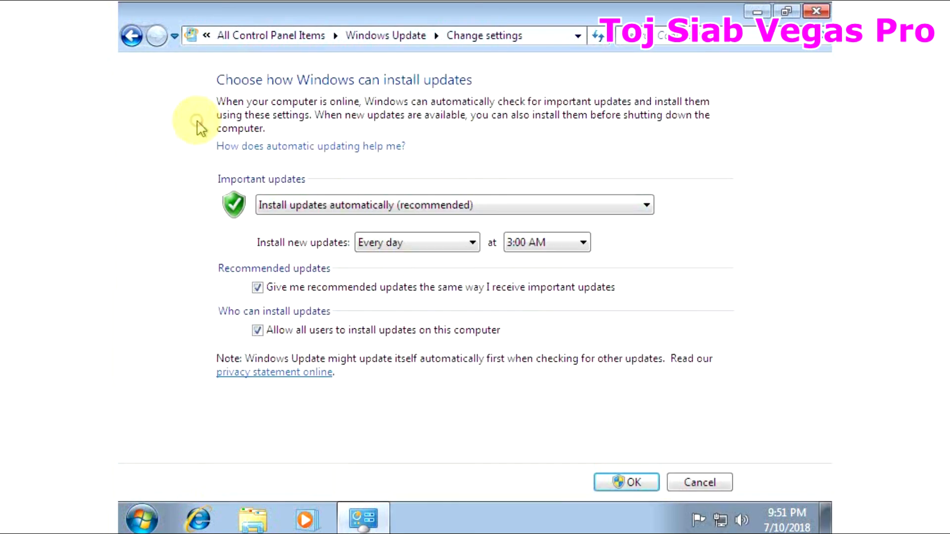
{"action": "left_click", "coordinate": [371, 206]}
{"action": "left_click", "coordinate": [369, 264]}
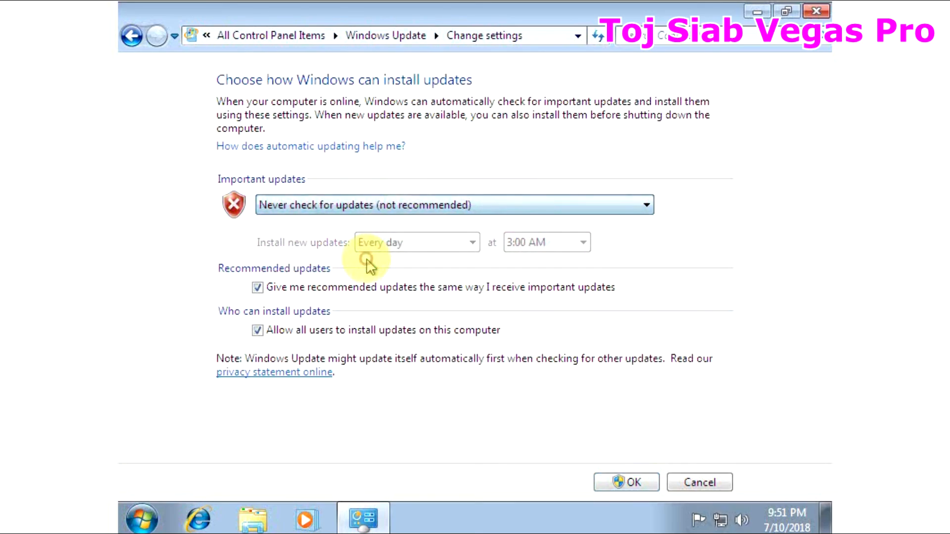
{"action": "left_click", "coordinate": [622, 483]}
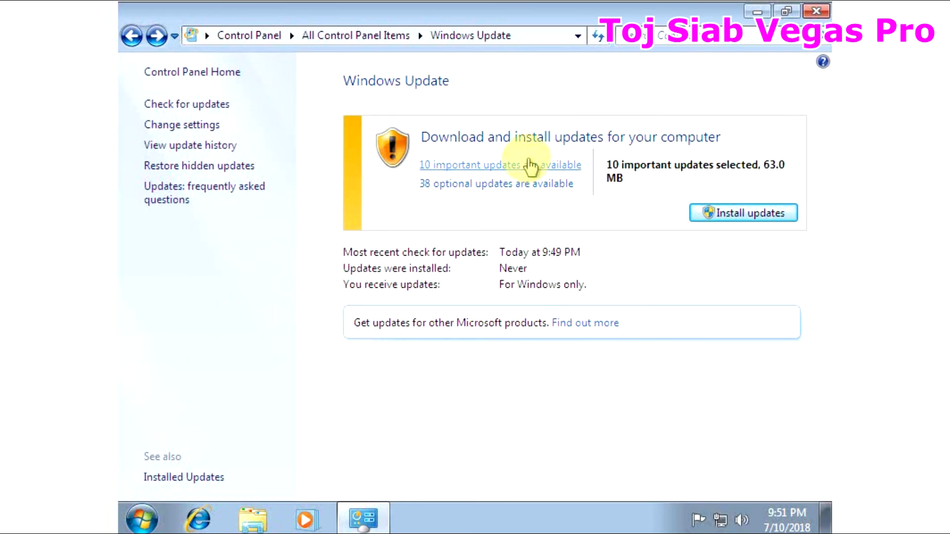
{"action": "left_click", "coordinate": [815, 13]}
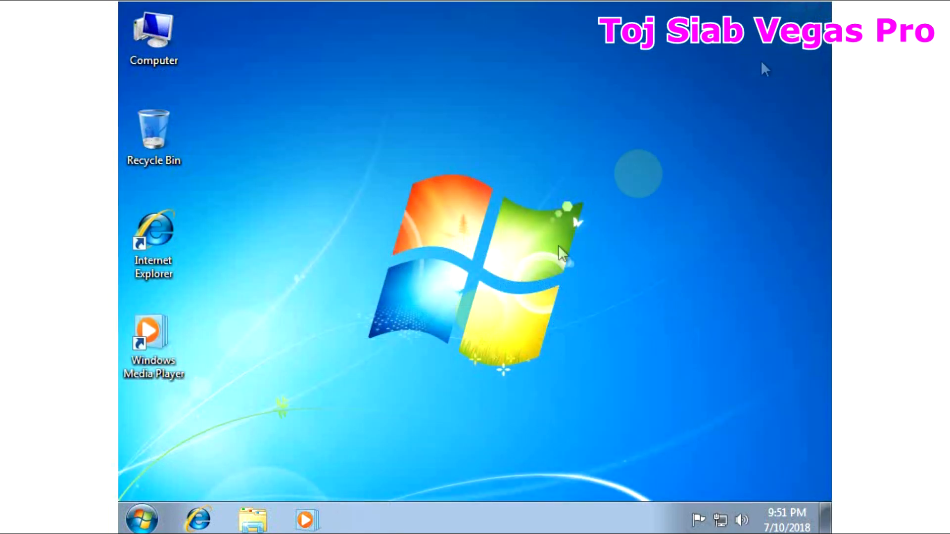
Refresh the Windows desktop five times.
{"action": "left_click", "coordinate": [144, 526]}
{"action": "left_click", "coordinate": [144, 527]}
{"action": "right_click", "coordinate": [391, 127]}
{"action": "left_click", "coordinate": [413, 177]}
{"action": "right_click", "coordinate": [412, 173]}
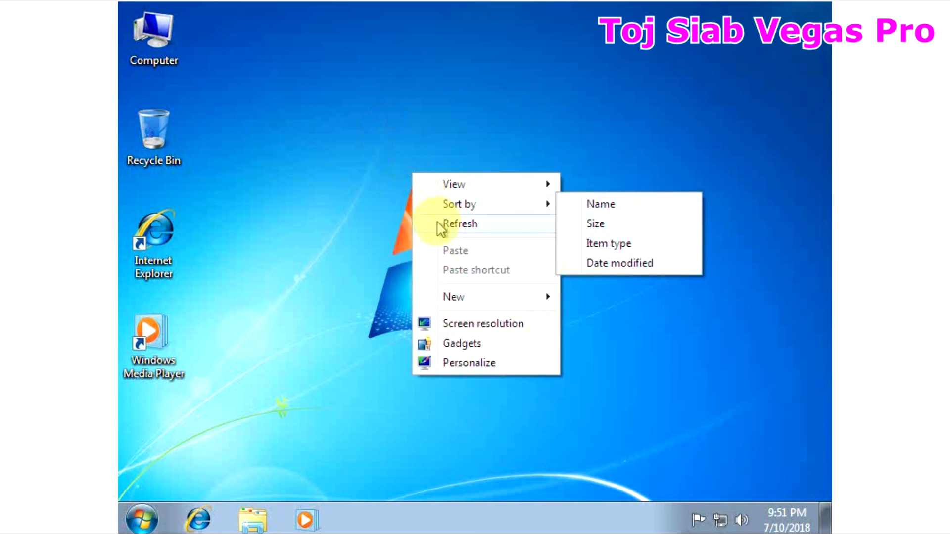
{"action": "left_click", "coordinate": [438, 223]}
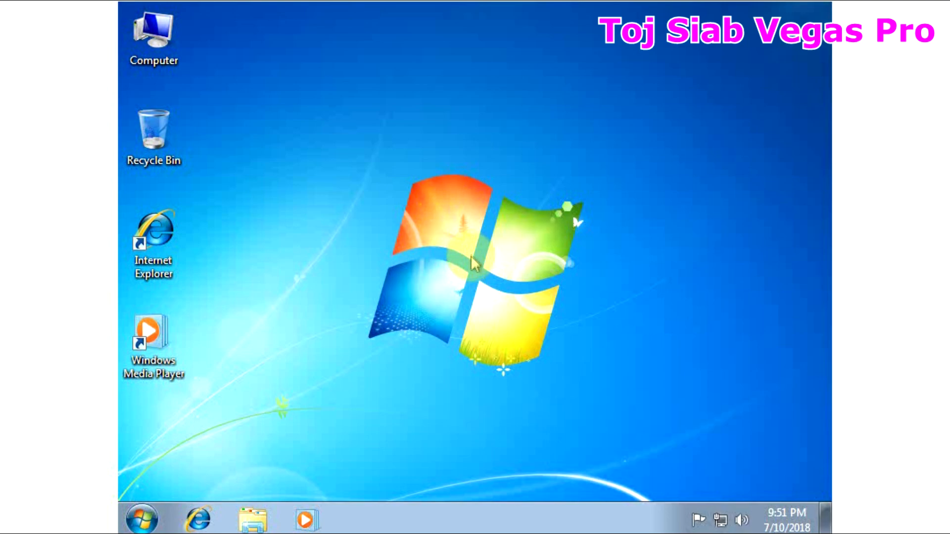
{"action": "right_click", "coordinate": [477, 154]}
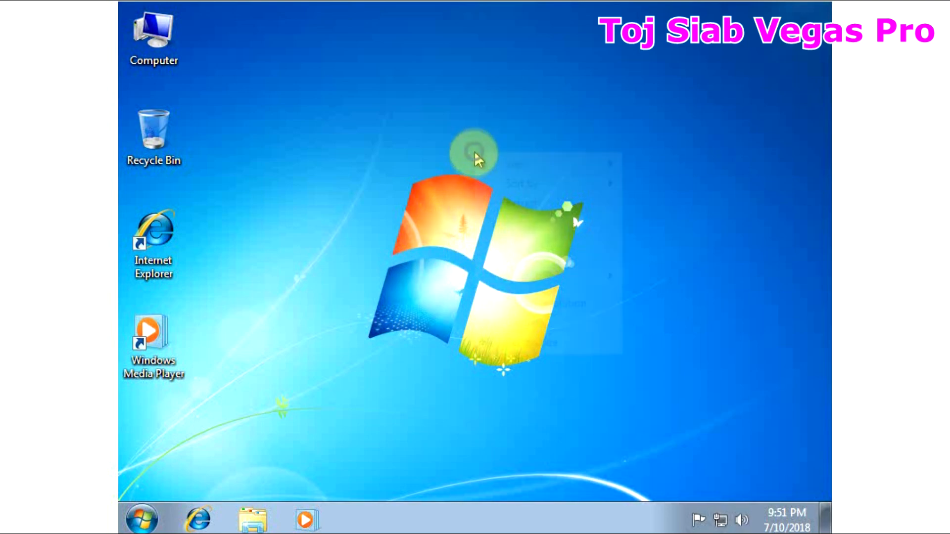
{"action": "left_click", "coordinate": [499, 204]}
{"action": "right_click", "coordinate": [333, 97]}
{"action": "left_click", "coordinate": [366, 146]}
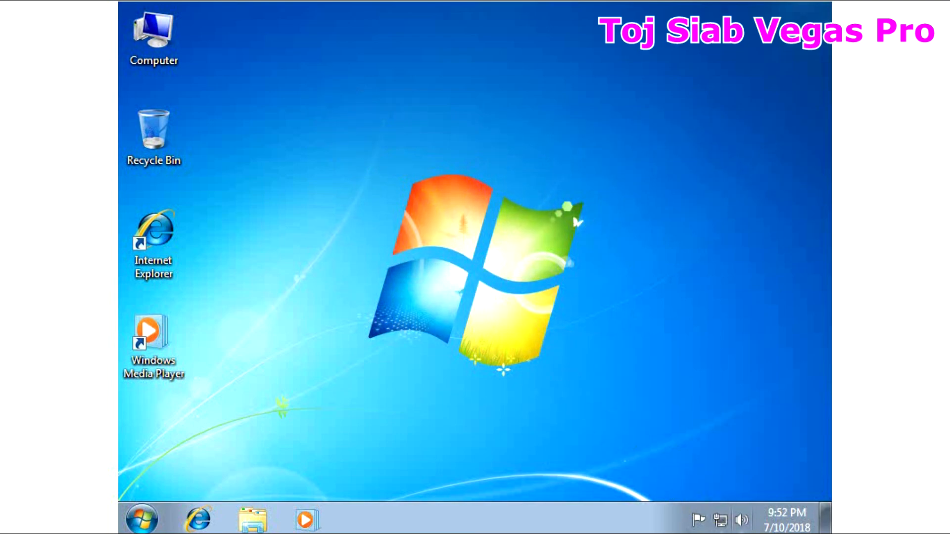
{"action": "right_click", "coordinate": [567, 101]}
{"action": "left_click", "coordinate": [583, 150]}
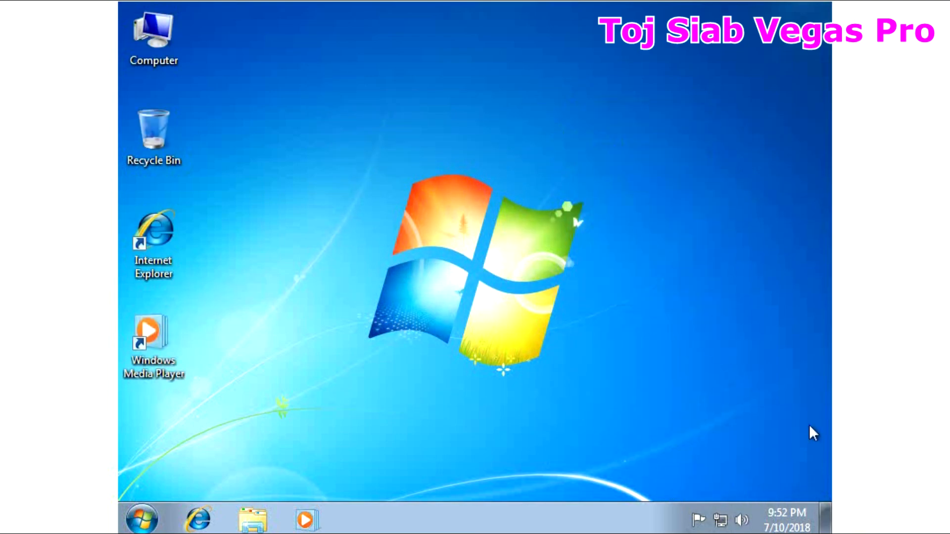